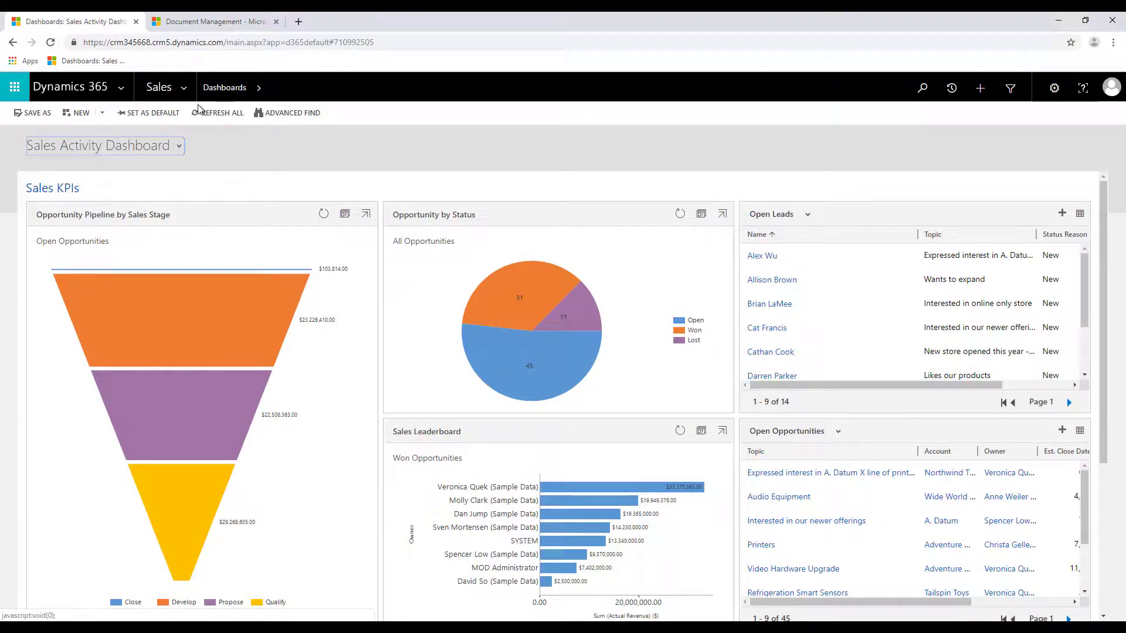
From Settings > Document Management, launch server-based SharePoint integration, keeping SharePoint Online selected.
{"action": "left_click", "coordinate": [183, 92]}
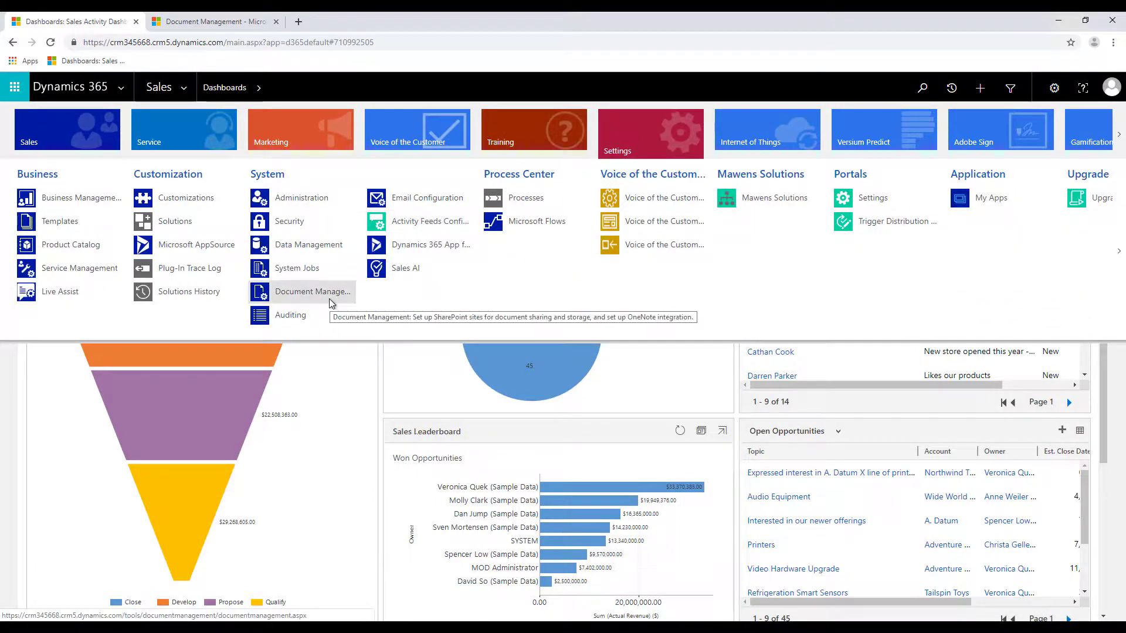
{"action": "left_click", "coordinate": [313, 292]}
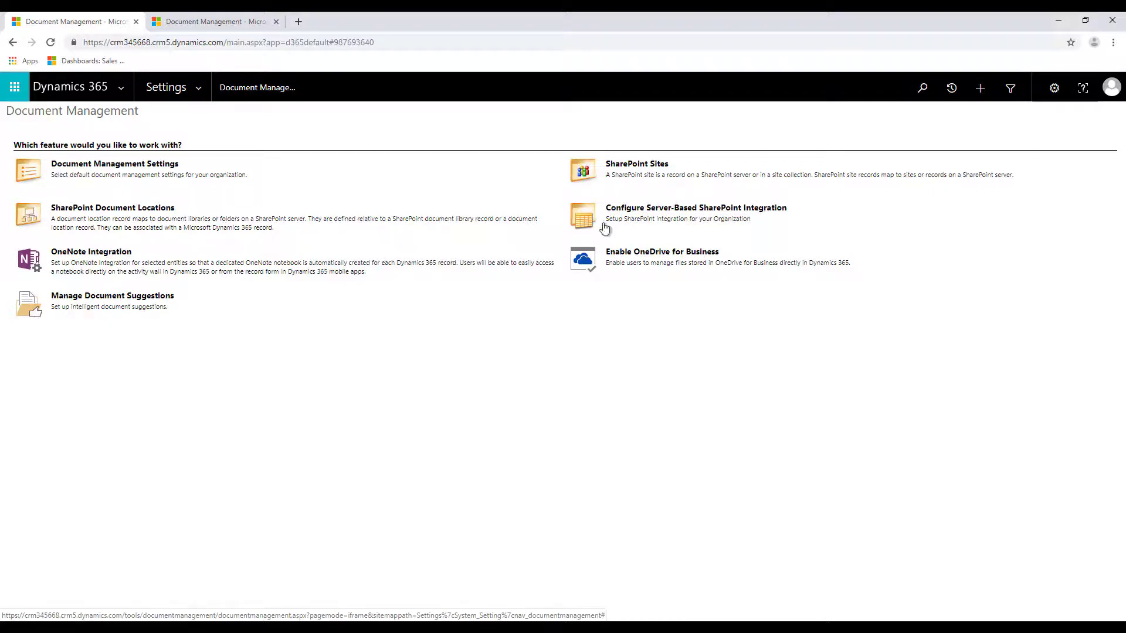
{"action": "left_click", "coordinate": [641, 210]}
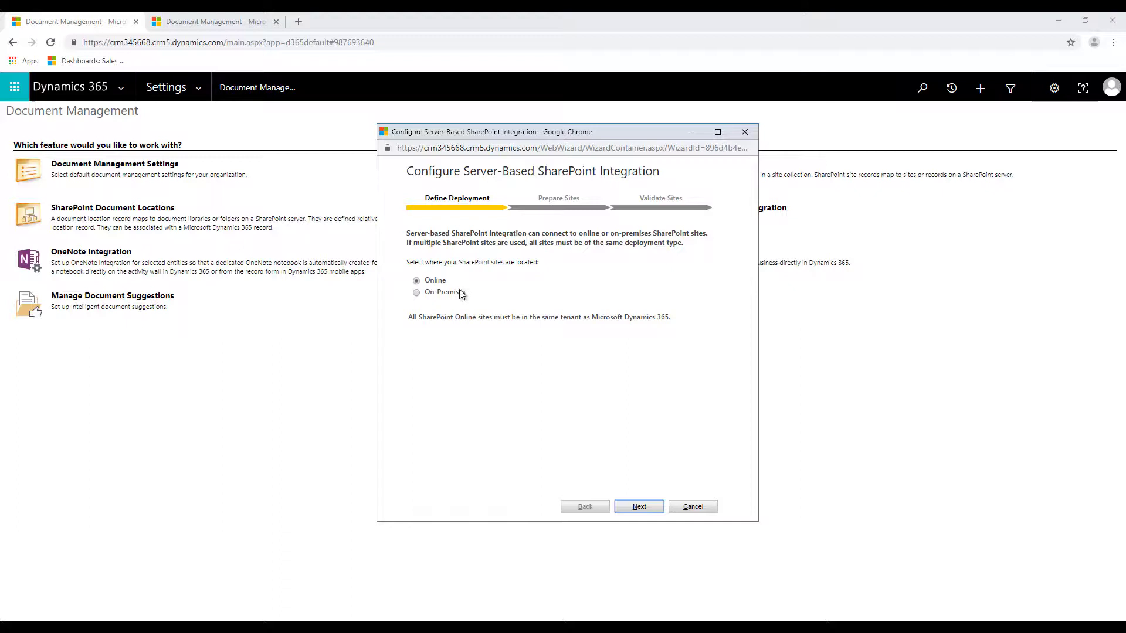
{"action": "left_click", "coordinate": [639, 506]}
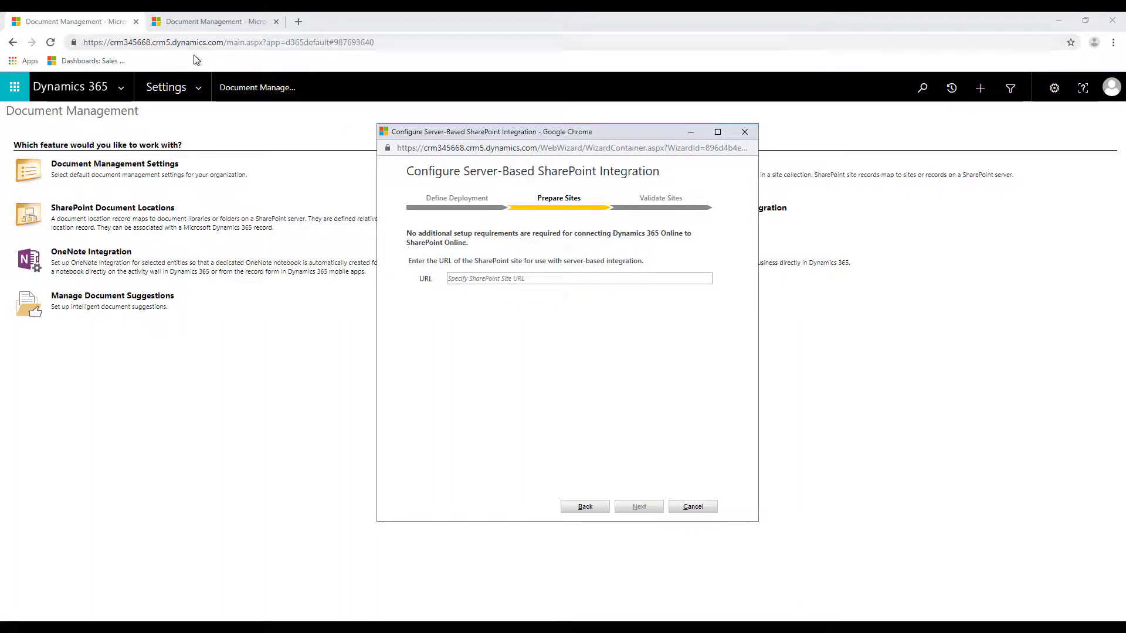
Open SharePoint from the Office 365 app launcher in the main browser window.
{"action": "left_click", "coordinate": [146, 367]}
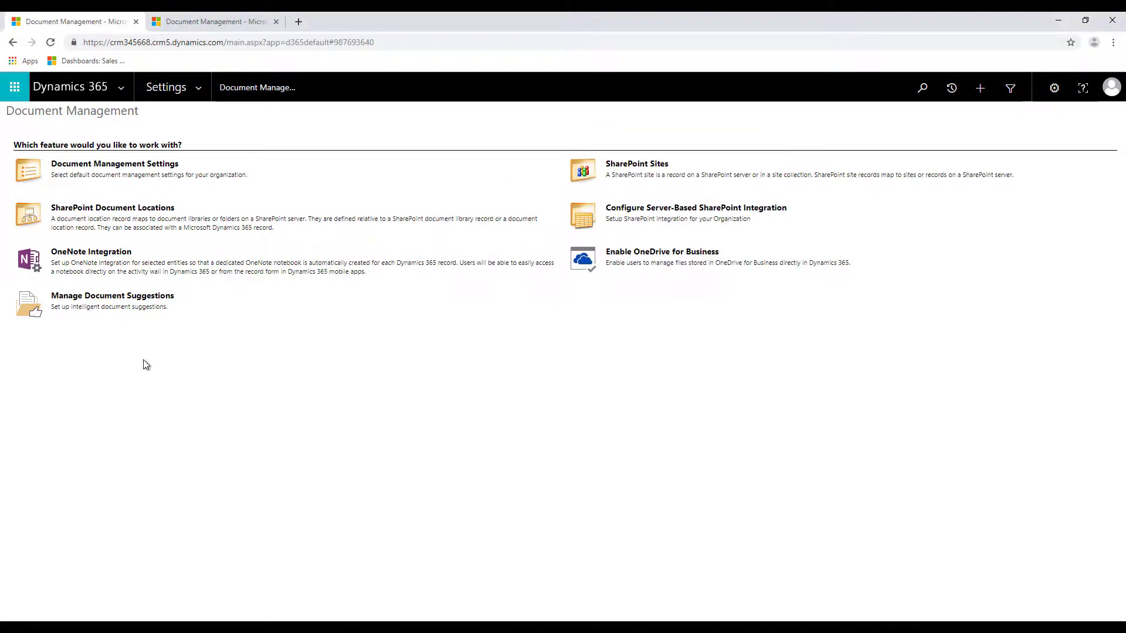
{"action": "left_click", "coordinate": [16, 92]}
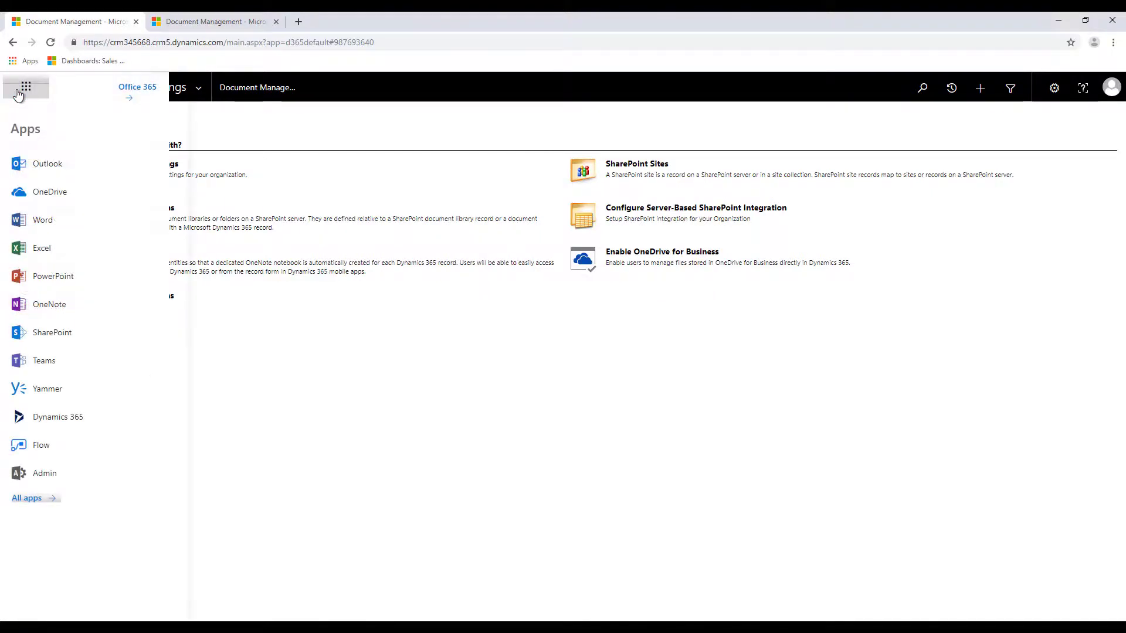
{"action": "left_click", "coordinate": [52, 335]}
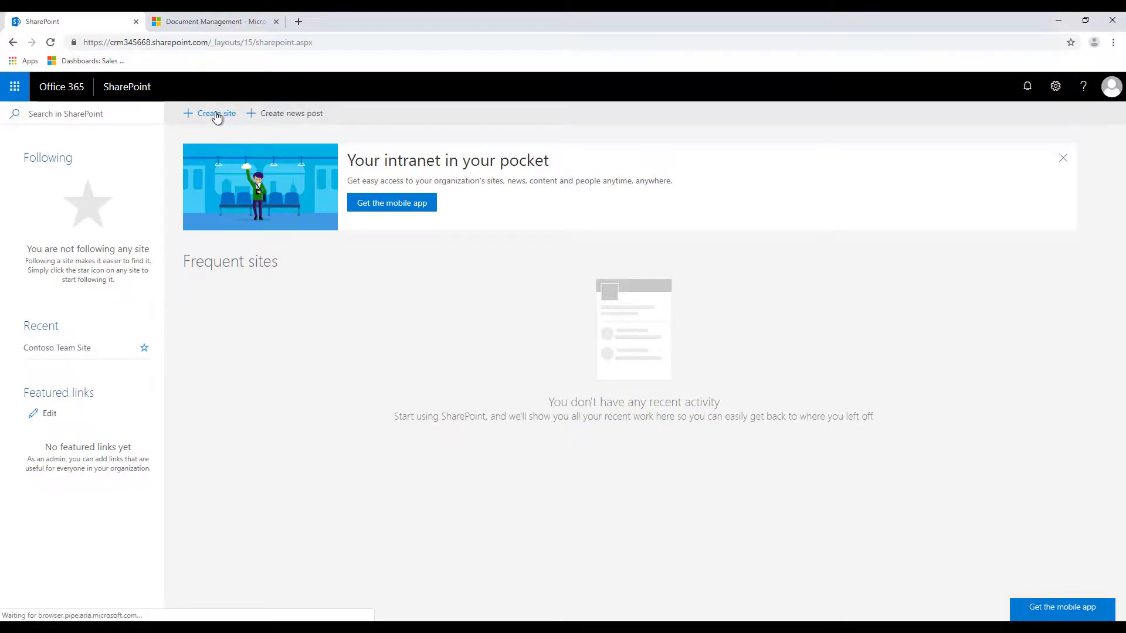
Create a new team site named 'Tech Quantum Site'.
{"action": "left_click", "coordinate": [217, 115]}
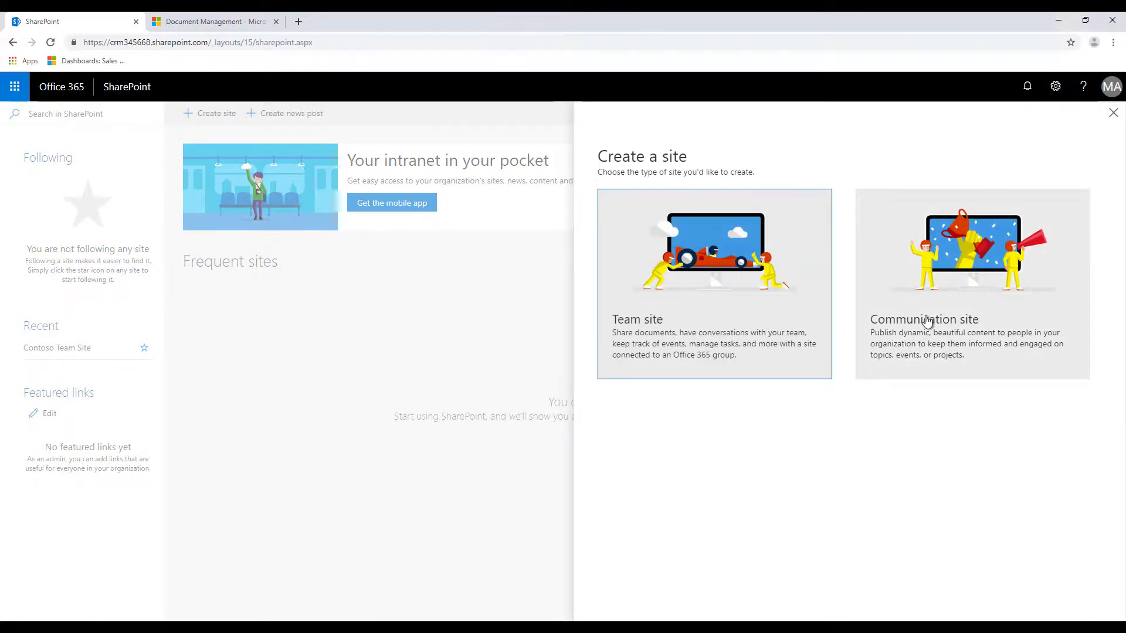
{"action": "left_click", "coordinate": [768, 339]}
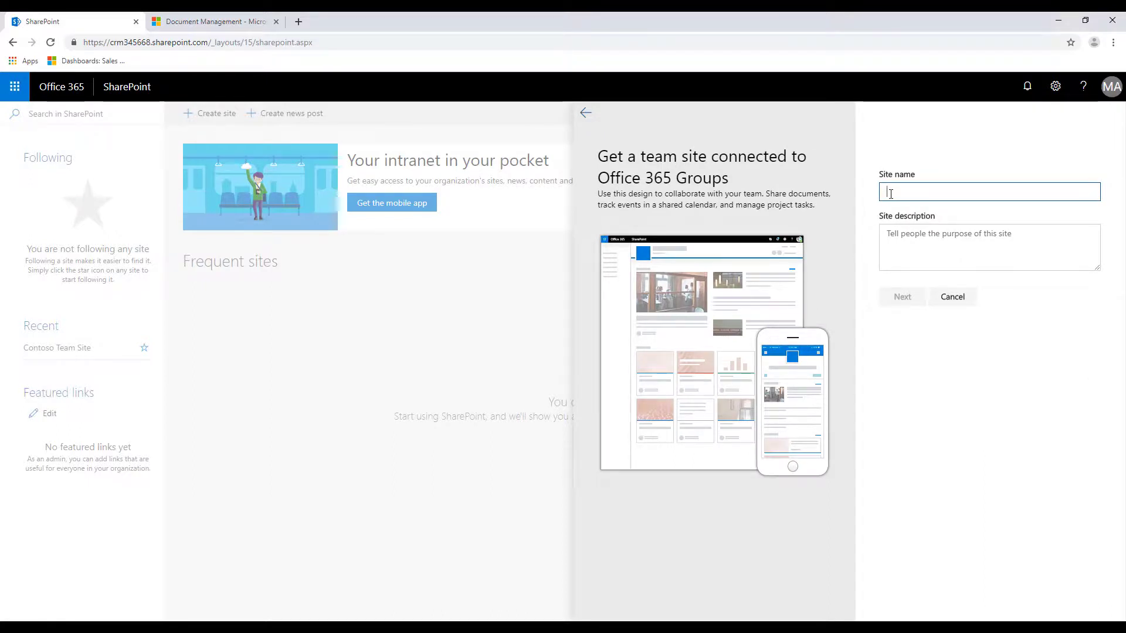
{"action": "type", "text": "Tec"}
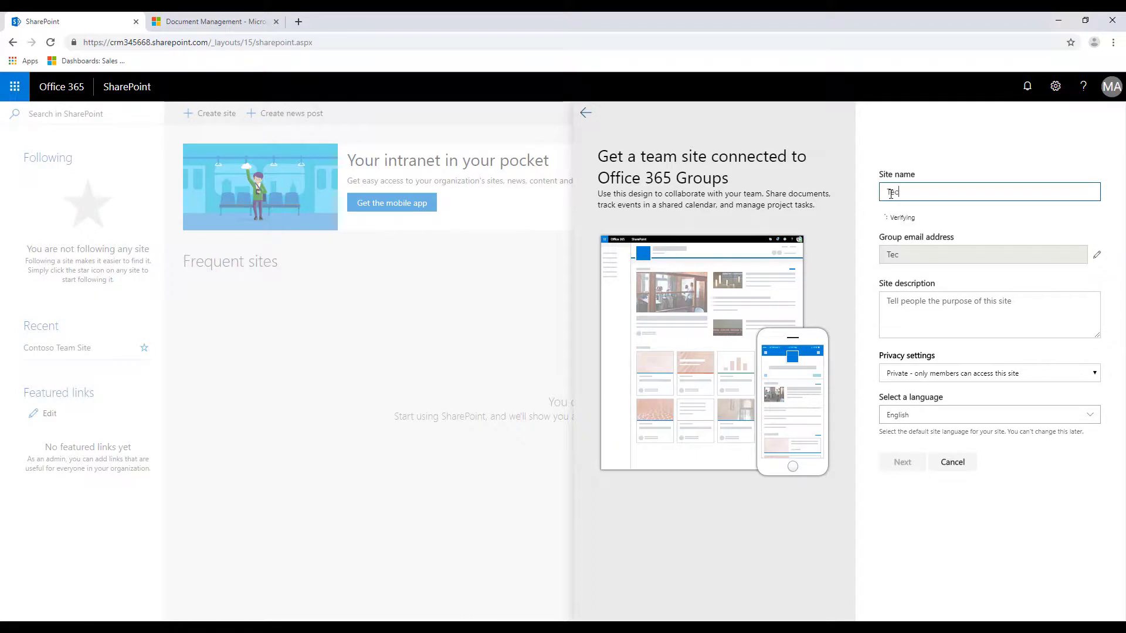
{"action": "type", "text": "h Quantu"}
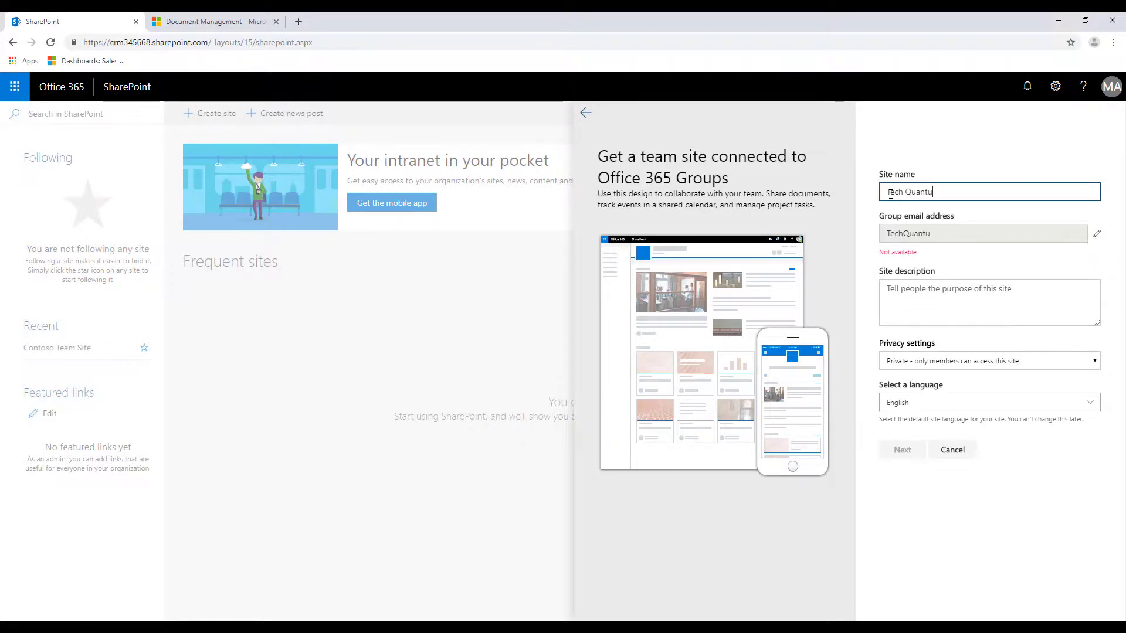
{"action": "type", "text": "m Site"}
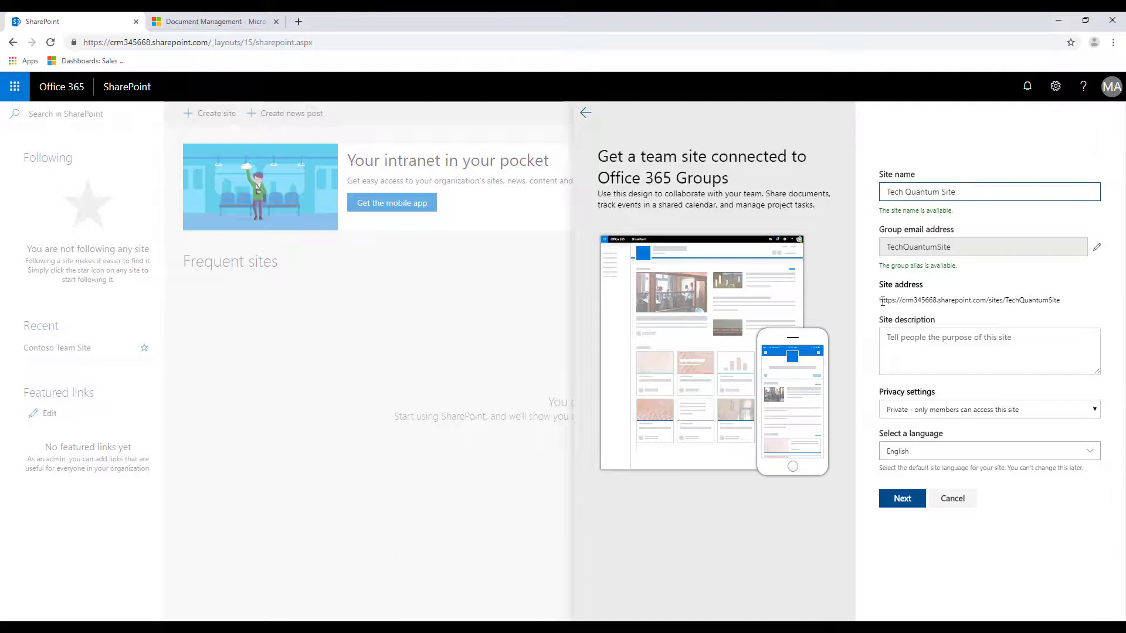
Copy the generated site address and set the site's privacy to Public.
{"action": "left_click_drag", "start_coordinate": [879, 302], "coordinate": [1068, 304]}
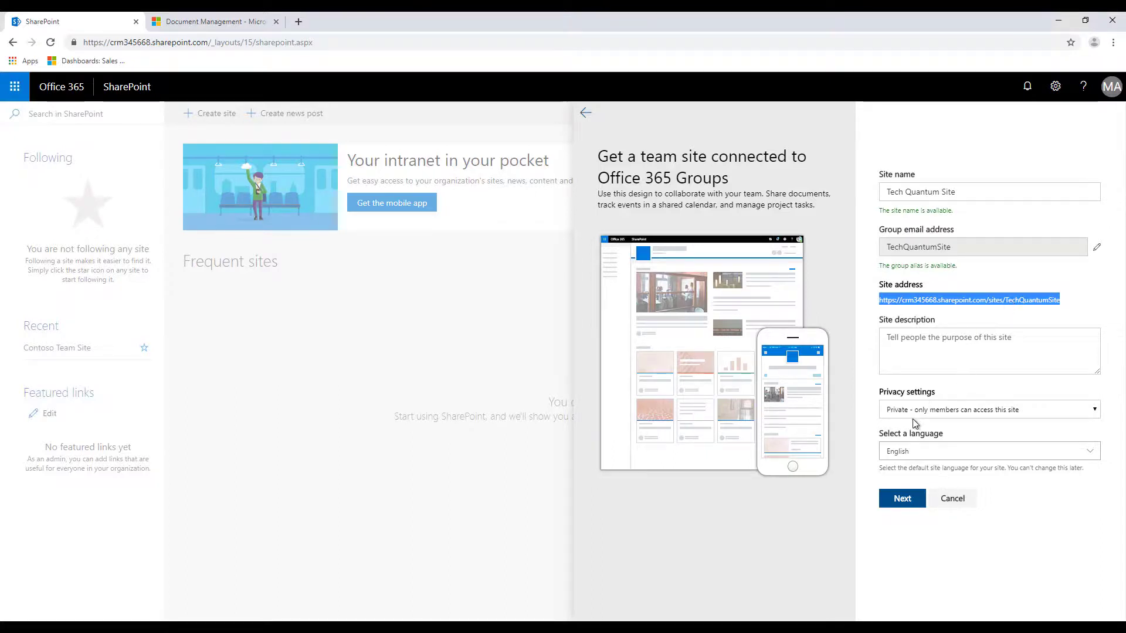
{"action": "left_click", "coordinate": [935, 415]}
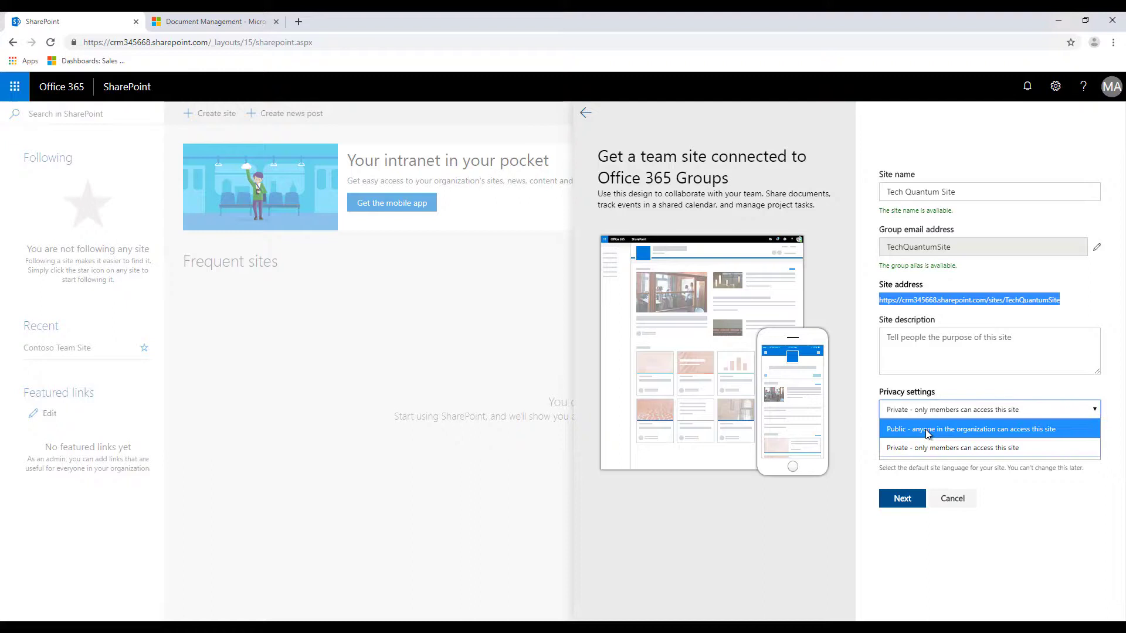
{"action": "left_click", "coordinate": [923, 430]}
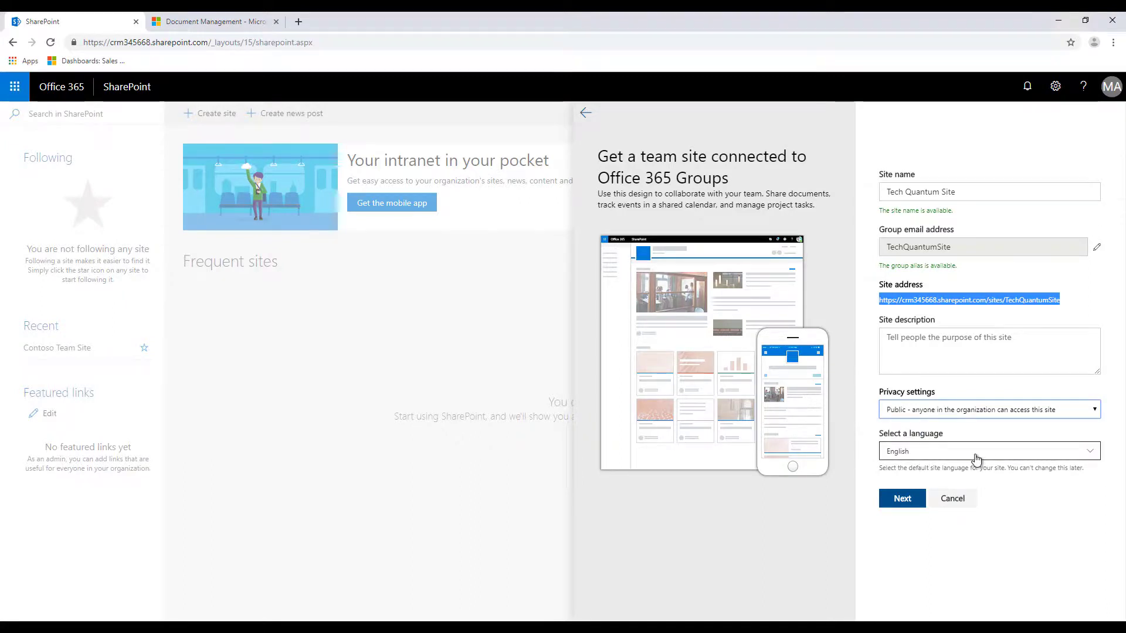
{"action": "left_click", "coordinate": [899, 499]}
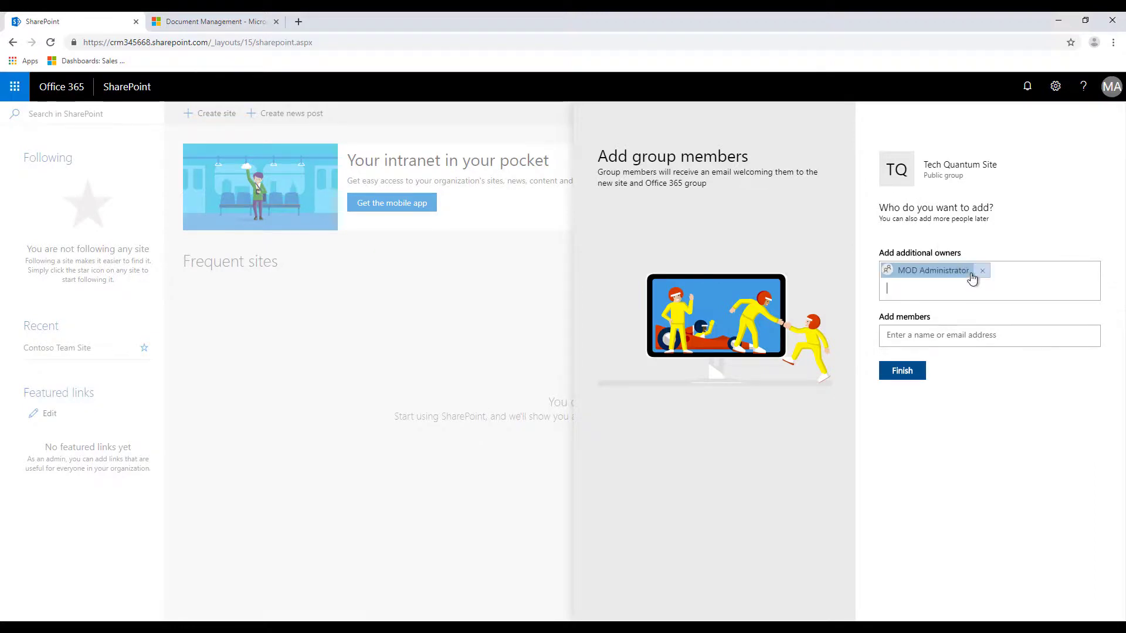
Add the administrator as a group member and finish creating Tech Quantum Site.
{"action": "left_click", "coordinate": [918, 338]}
{"action": "key", "text": "ctrl+v"}
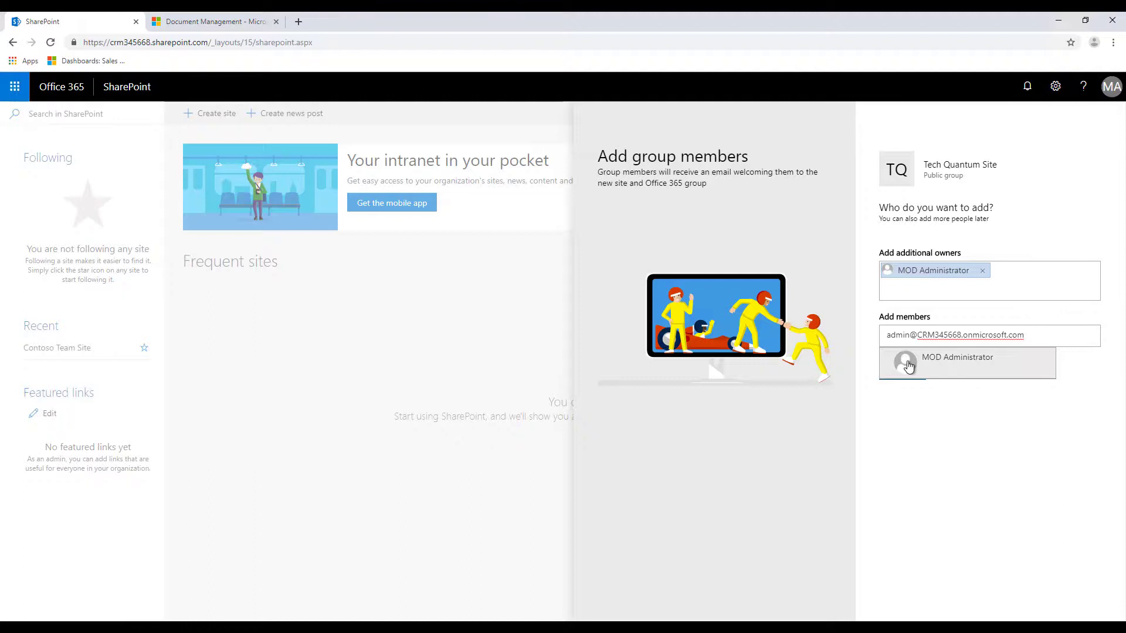
{"action": "left_click", "coordinate": [989, 415]}
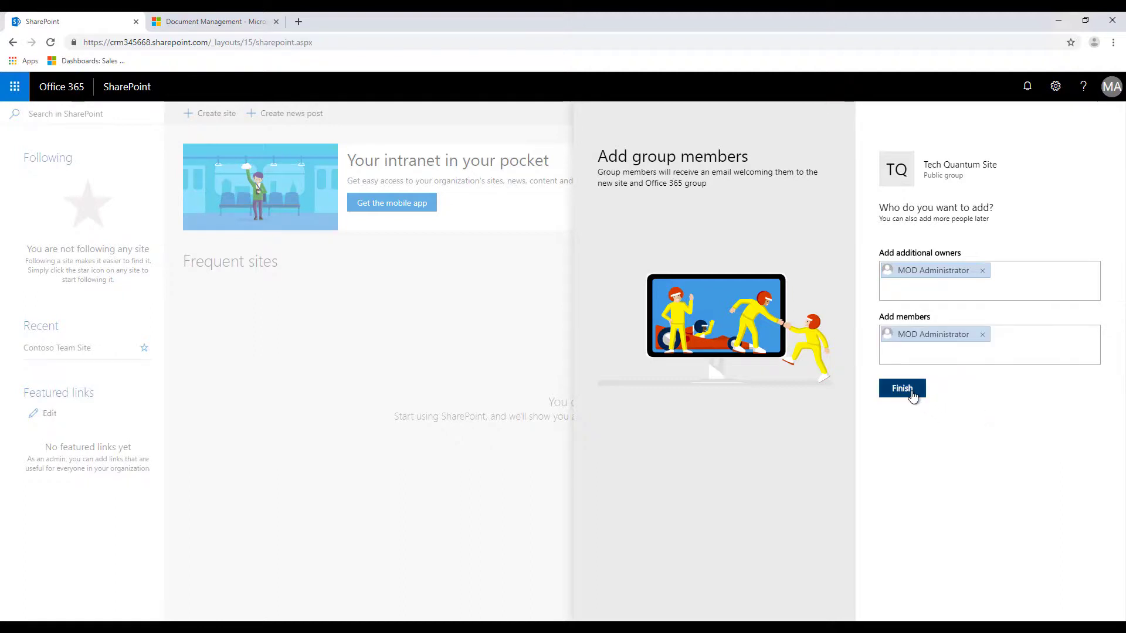
{"action": "left_click", "coordinate": [910, 390]}
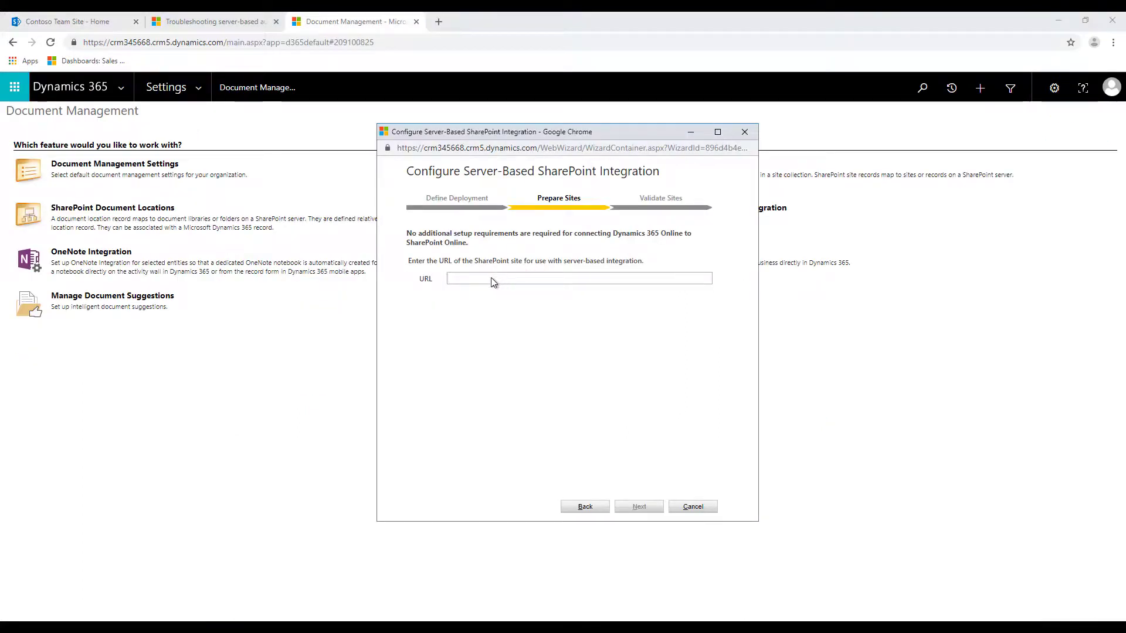
Paste the SharePoint site URL into the wizard, validate it, and complete the integration.
{"action": "type", "text": "https://crm345668.sharepoint.com"}
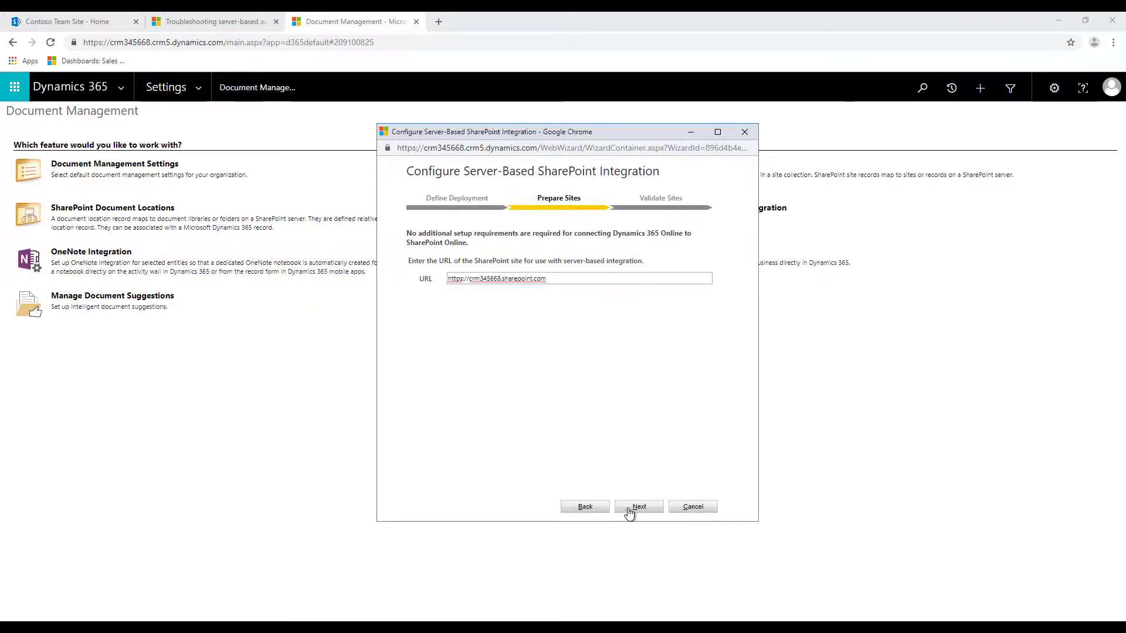
{"action": "left_click", "coordinate": [638, 508]}
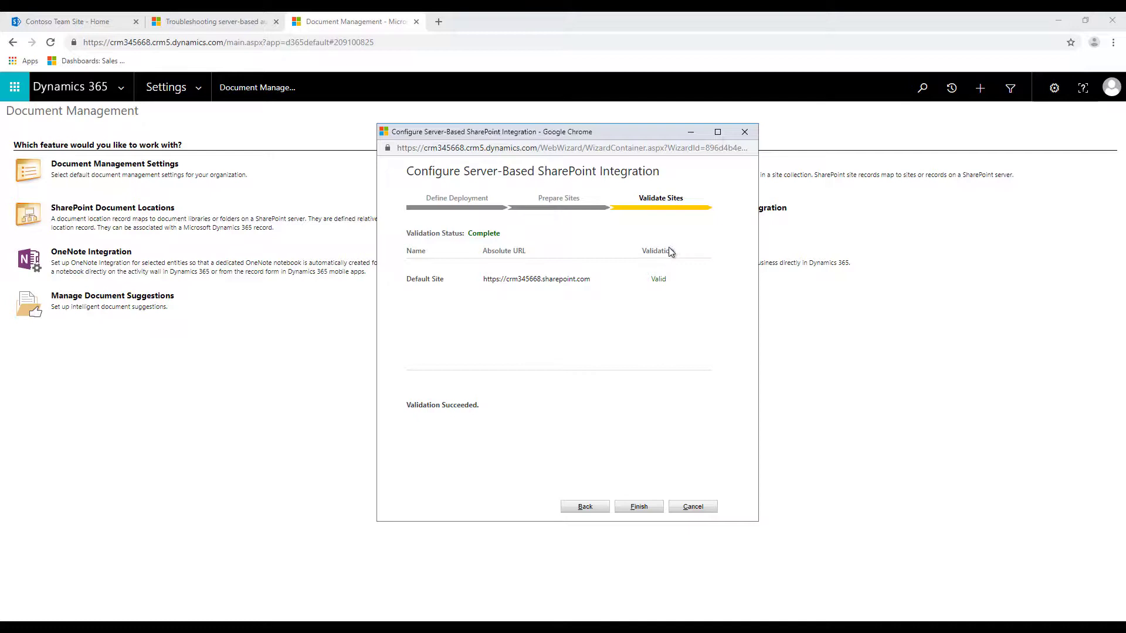
{"action": "left_click", "coordinate": [630, 512]}
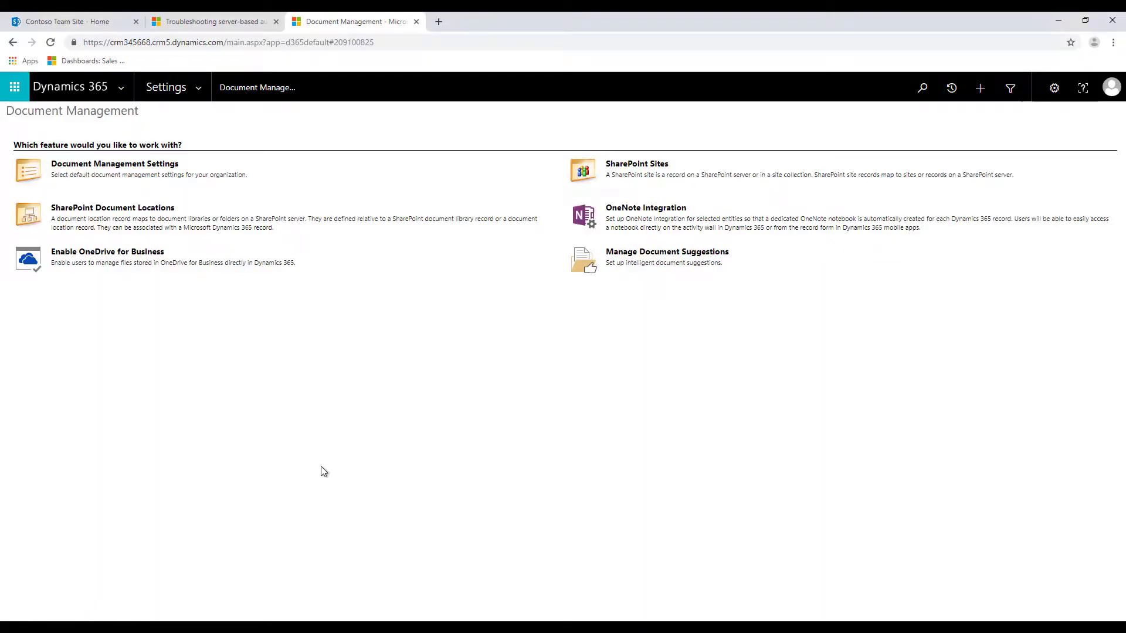
{"action": "left_click", "coordinate": [116, 166]}
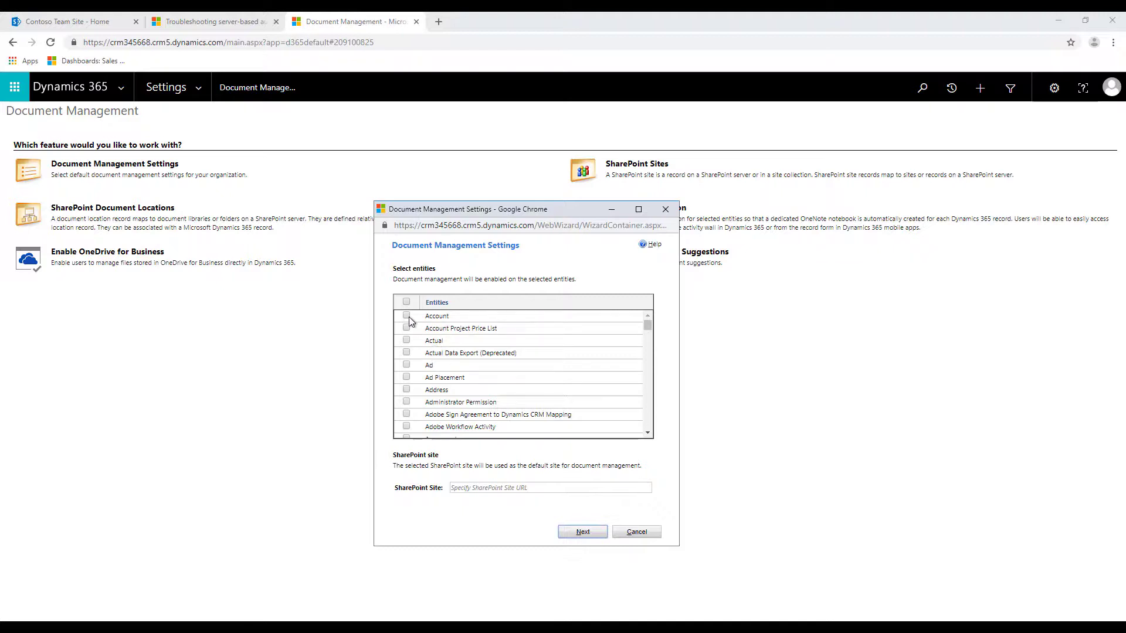
{"action": "scroll", "coordinate": [409, 393], "scroll_direction": "down", "scroll_amount": 1}
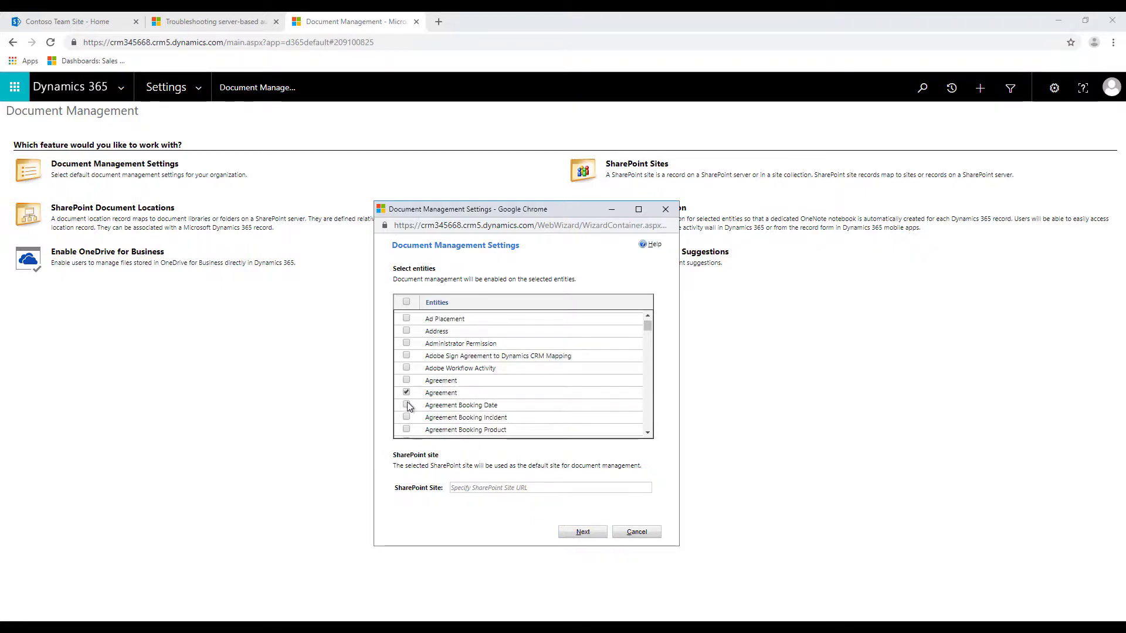
{"action": "scroll", "coordinate": [410, 353], "scroll_direction": "down", "scroll_amount": 2}
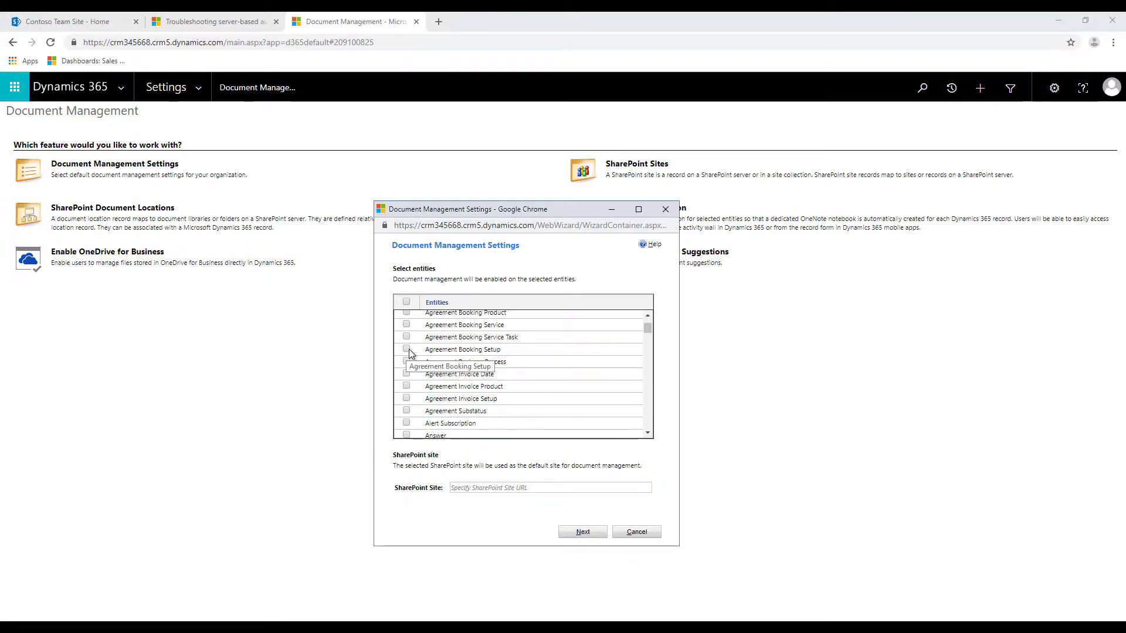
{"action": "scroll", "coordinate": [428, 370], "scroll_direction": "down", "scroll_amount": 2}
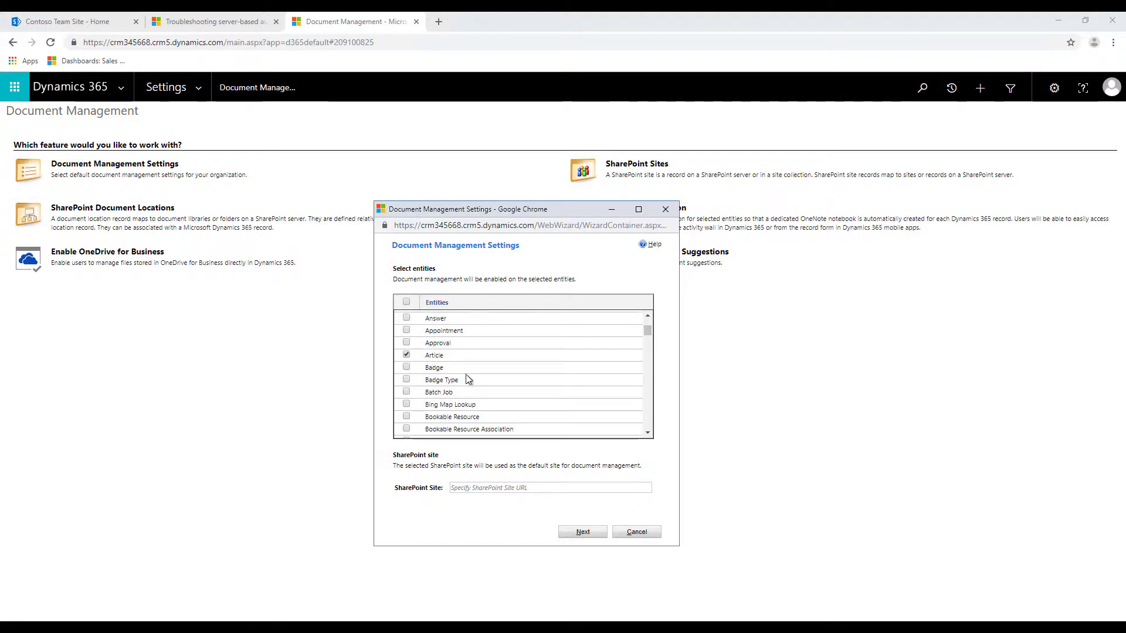
{"action": "scroll", "coordinate": [463, 382], "scroll_direction": "down", "scroll_amount": 2}
{"action": "scroll", "coordinate": [415, 422], "scroll_direction": "down", "scroll_amount": 2}
{"action": "left_click", "coordinate": [407, 328]}
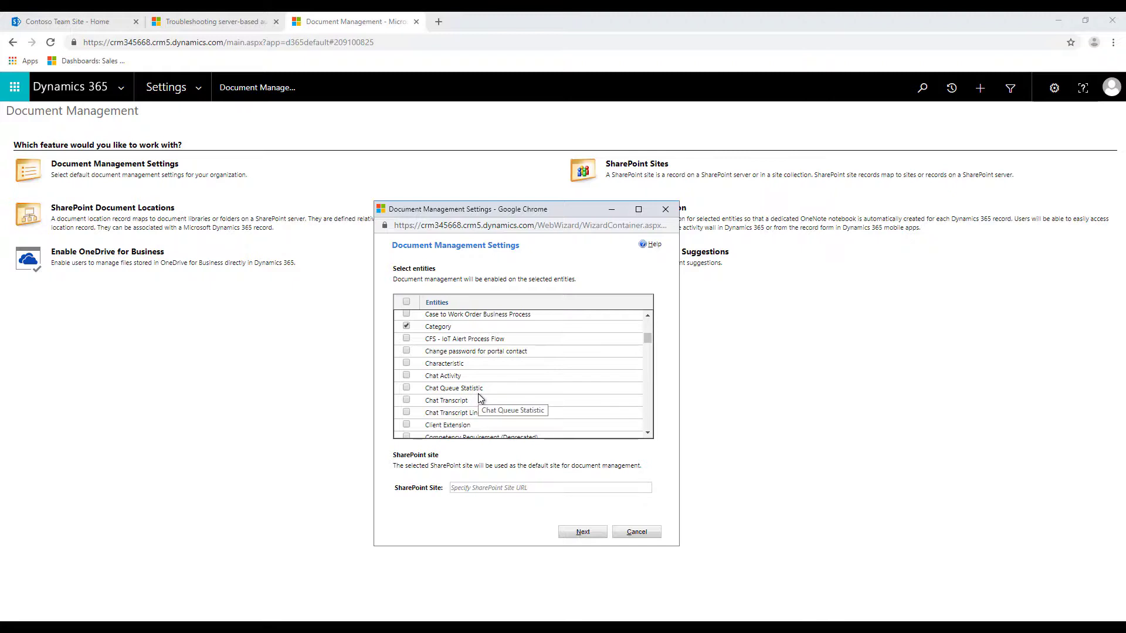
{"action": "left_click", "coordinate": [479, 485]}
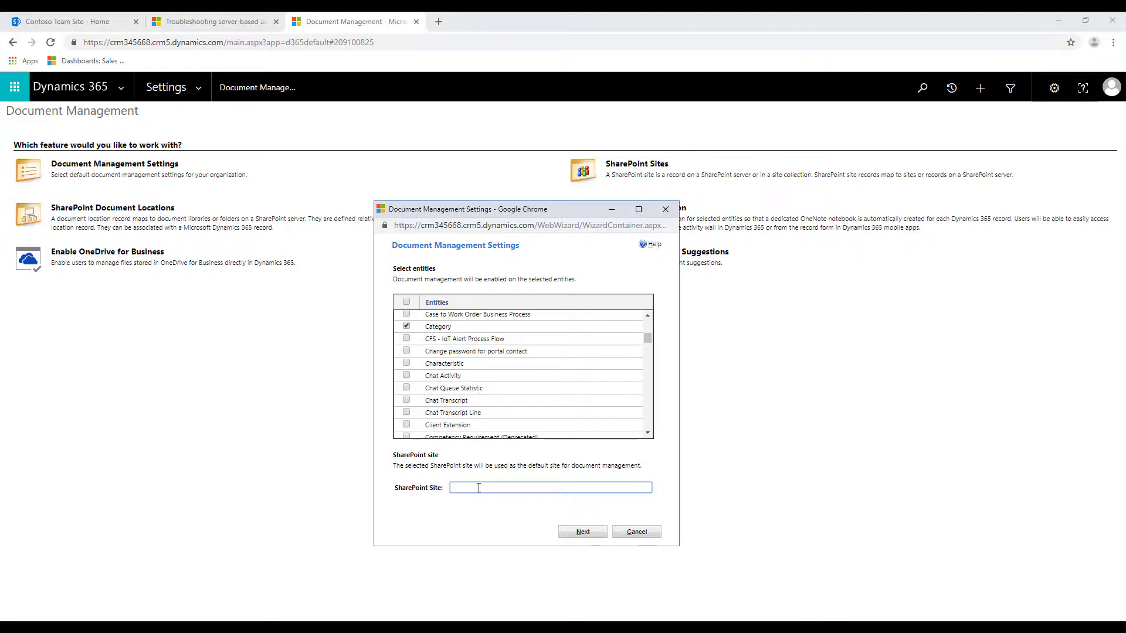
{"action": "right_click", "coordinate": [479, 489]}
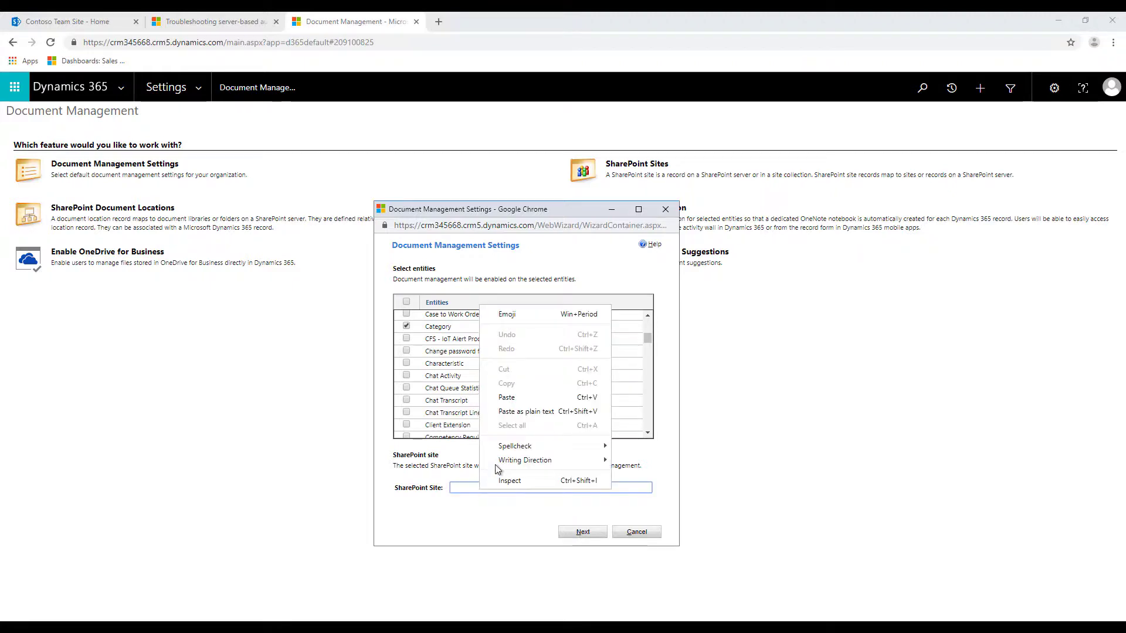
{"action": "left_click", "coordinate": [504, 398]}
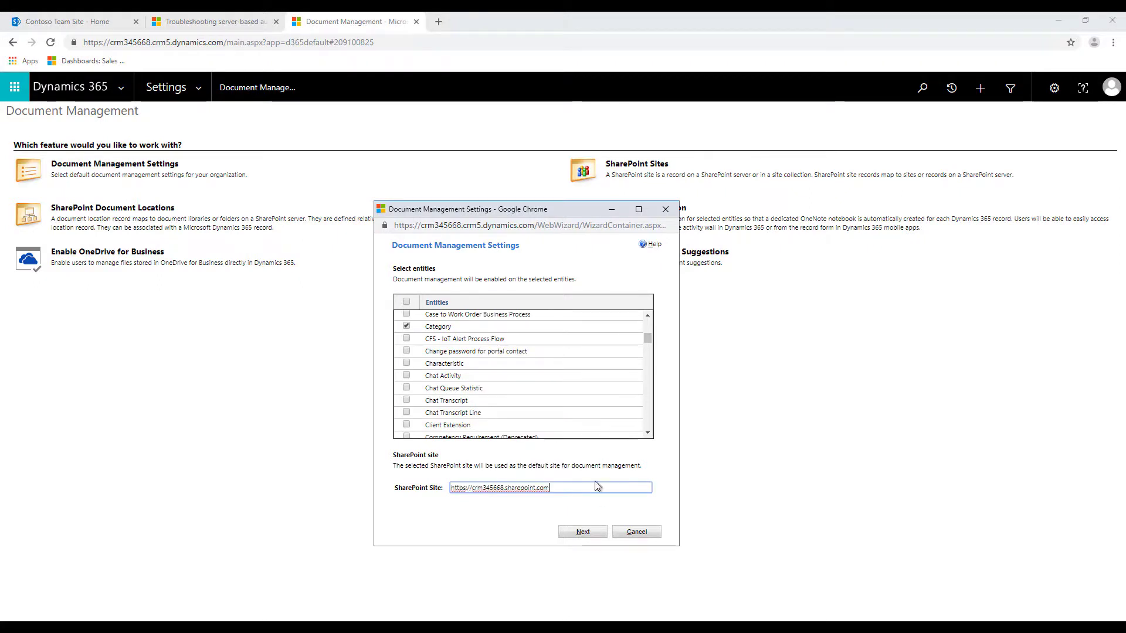
{"action": "left_click", "coordinate": [598, 535]}
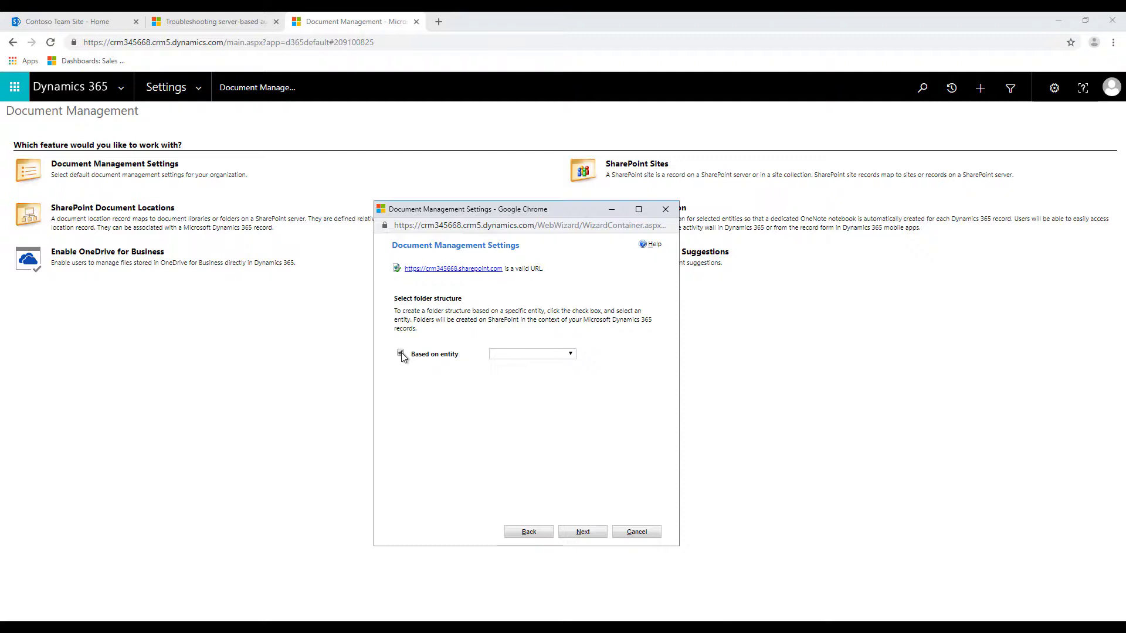
Base the folder structure on the Account entity, create the libraries, and close the wizard.
{"action": "left_click", "coordinate": [401, 354]}
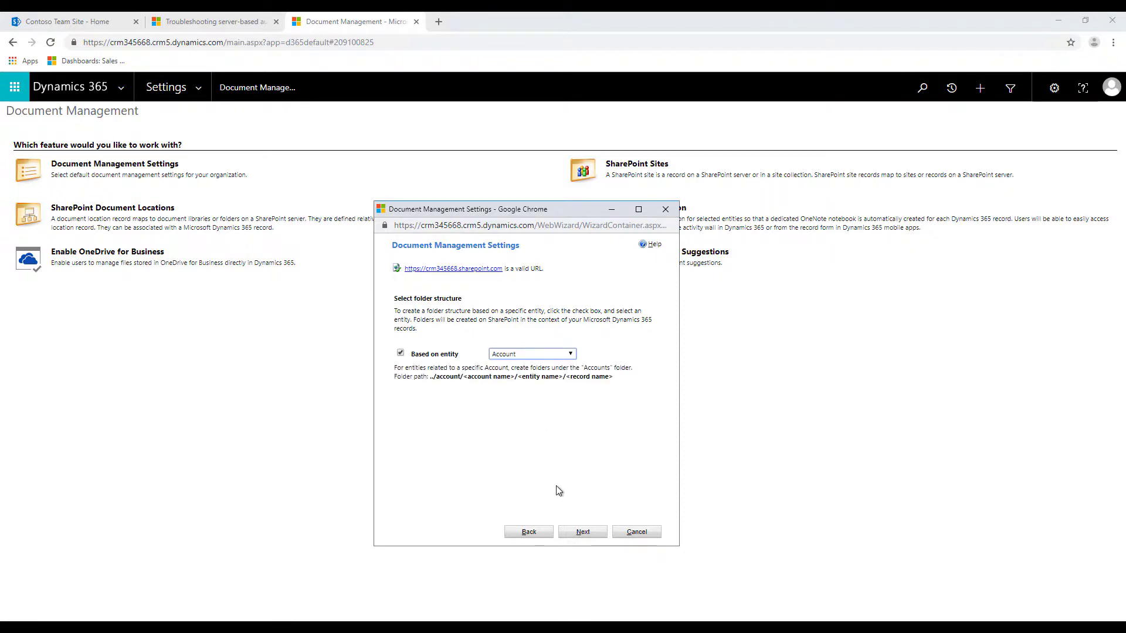
{"action": "left_click", "coordinate": [582, 531]}
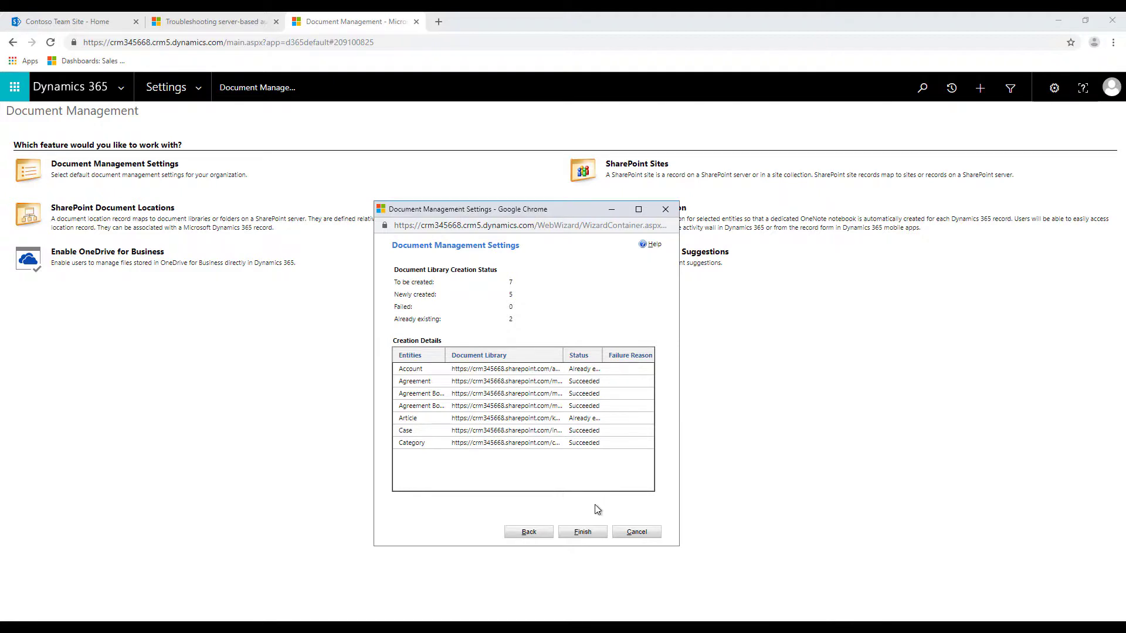
{"action": "left_click", "coordinate": [583, 531]}
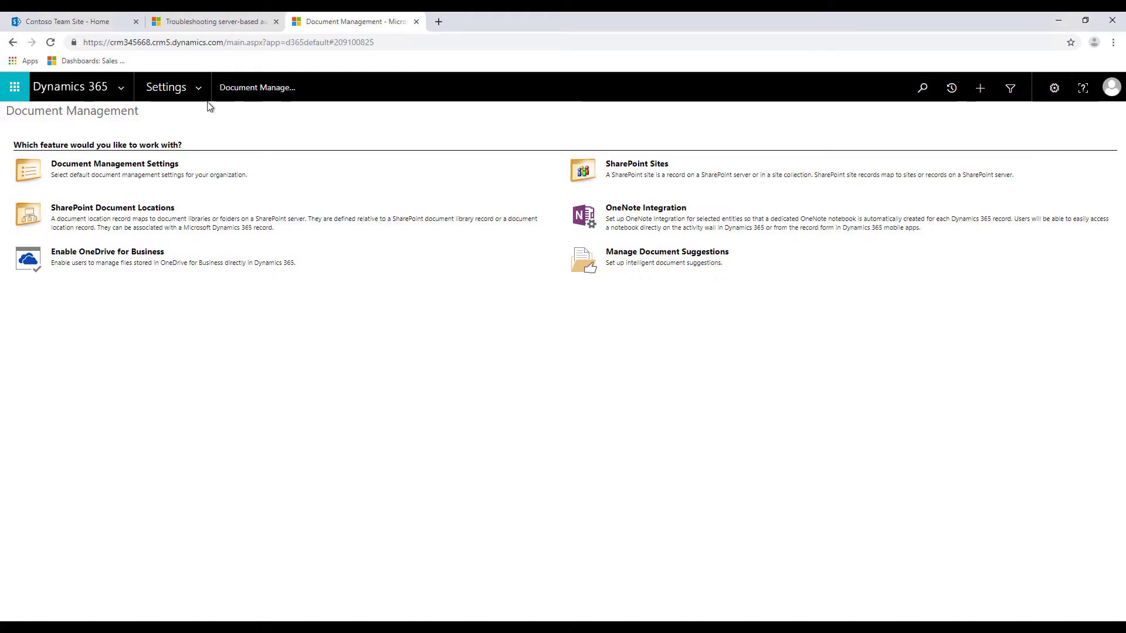
Go to Sales > Accounts, open A. Datum, and show its Documents list.
{"action": "left_click", "coordinate": [199, 88]}
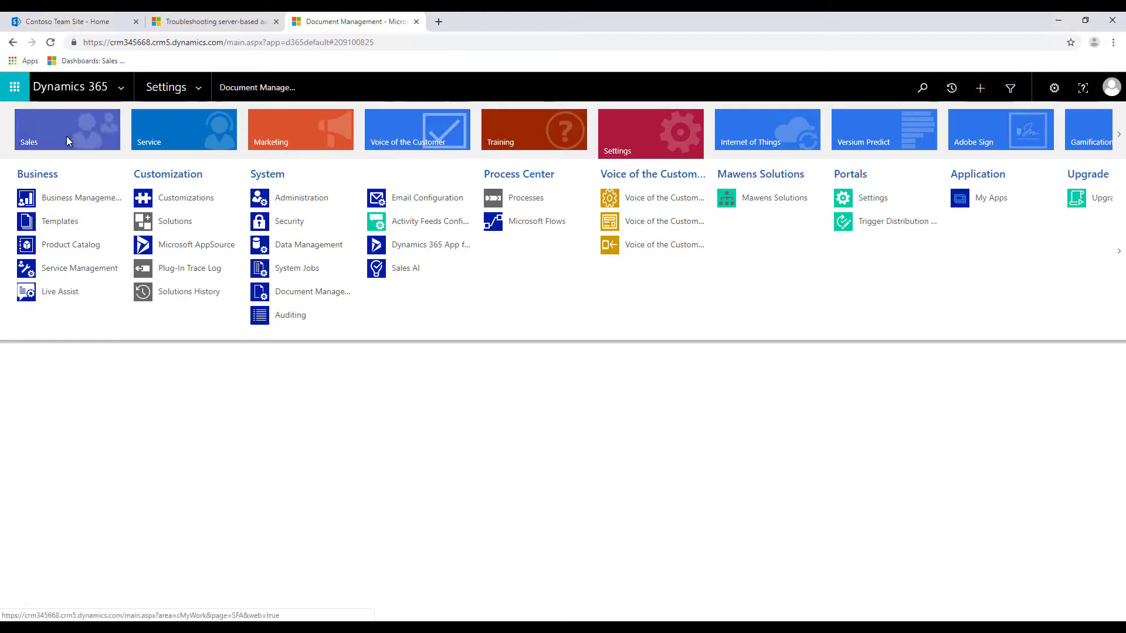
{"action": "mouse_move", "coordinate": [66, 140]}
{"action": "left_click", "coordinate": [171, 197]}
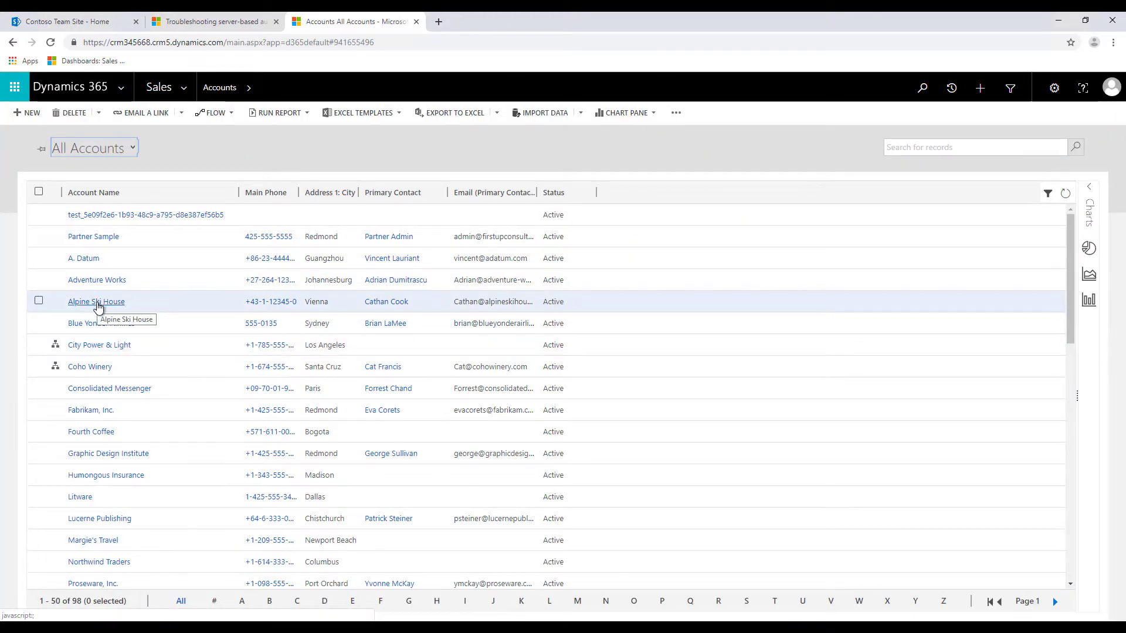
{"action": "left_click", "coordinate": [89, 262]}
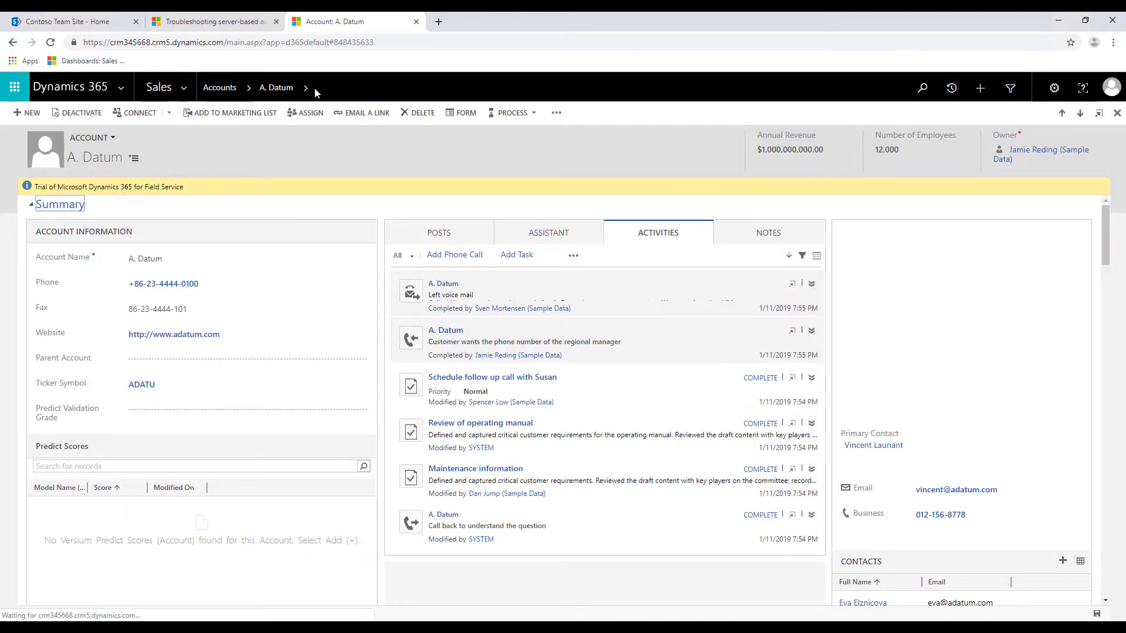
{"action": "left_click", "coordinate": [306, 88]}
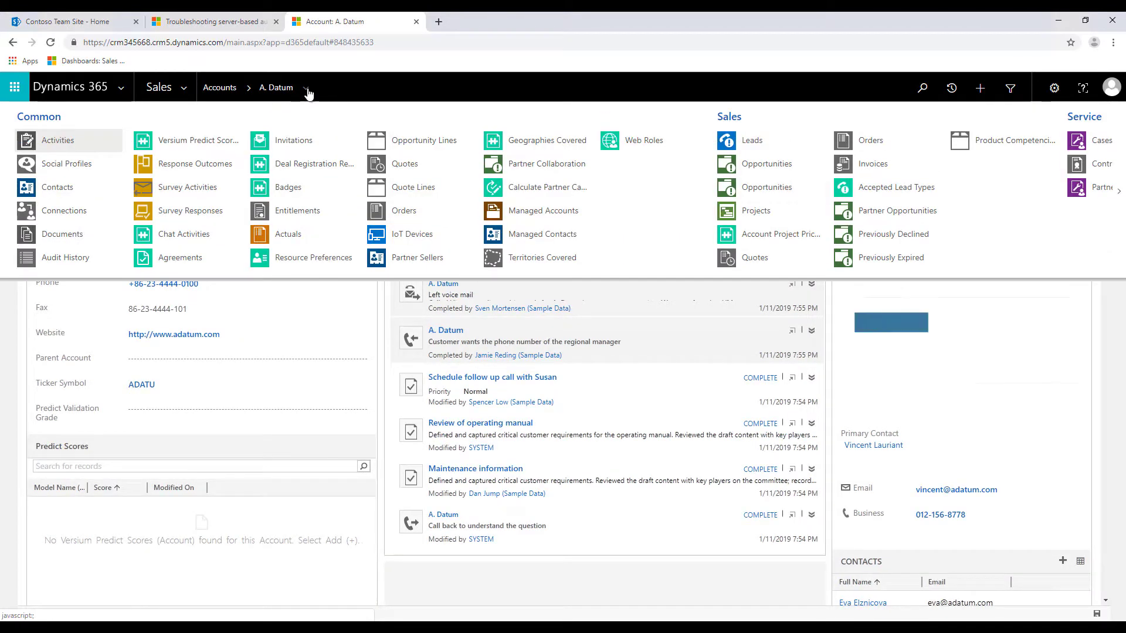
{"action": "left_click", "coordinate": [58, 235]}
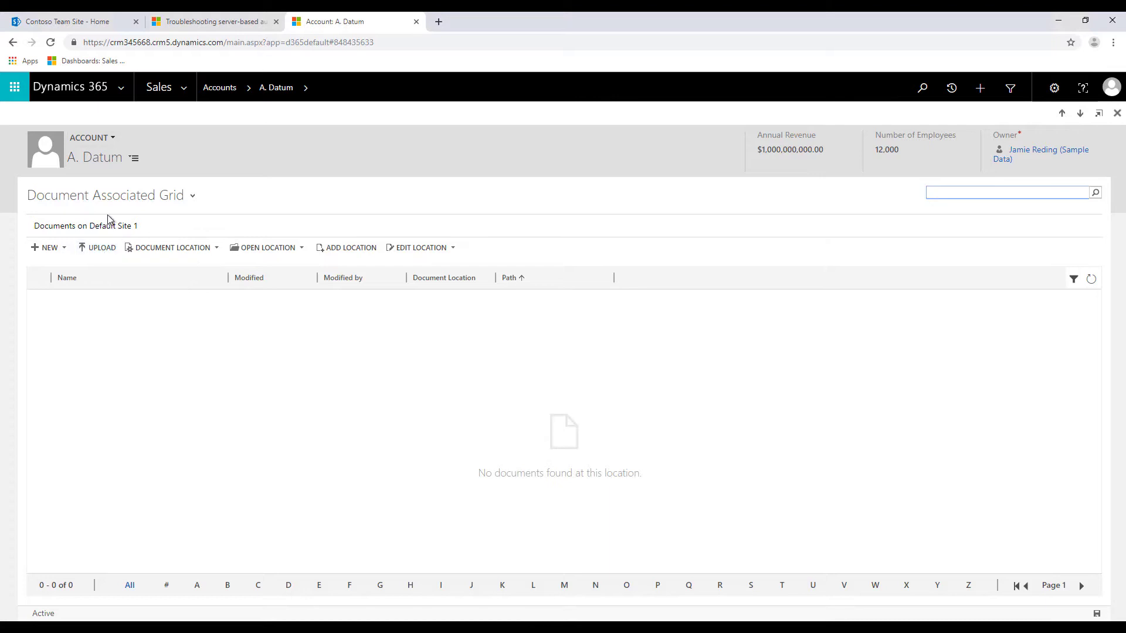
Upload Bird.jpg from Saved Pictures to A. Datum's documents and select it in the list.
{"action": "left_click", "coordinate": [98, 249]}
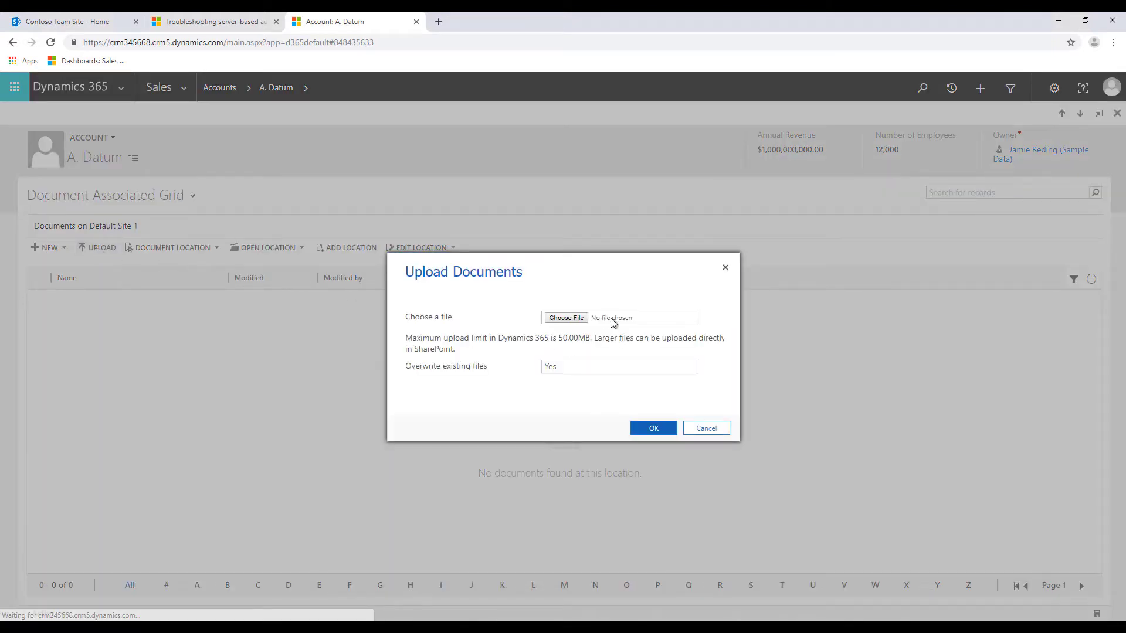
{"action": "left_click", "coordinate": [578, 319]}
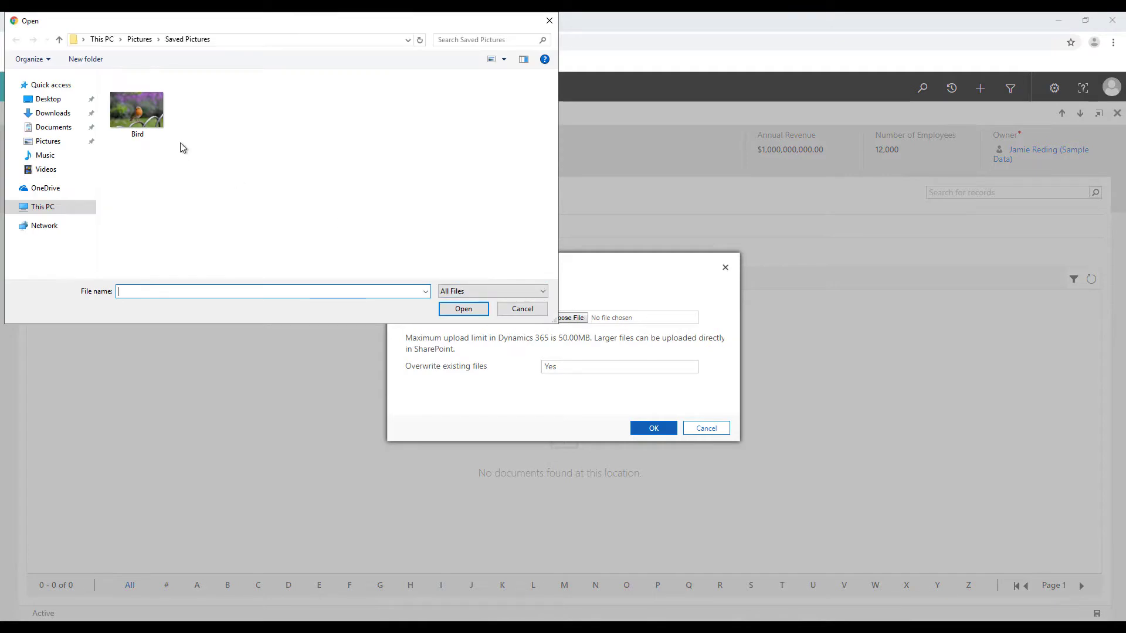
{"action": "left_click", "coordinate": [161, 120]}
{"action": "left_click", "coordinate": [460, 309]}
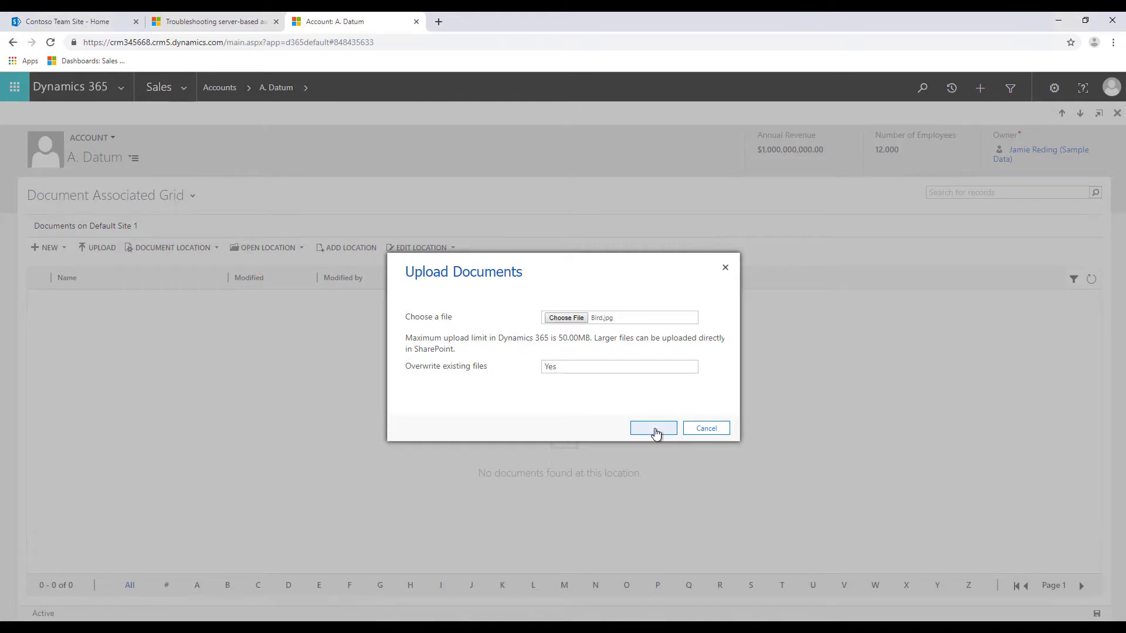
{"action": "left_click", "coordinate": [655, 433]}
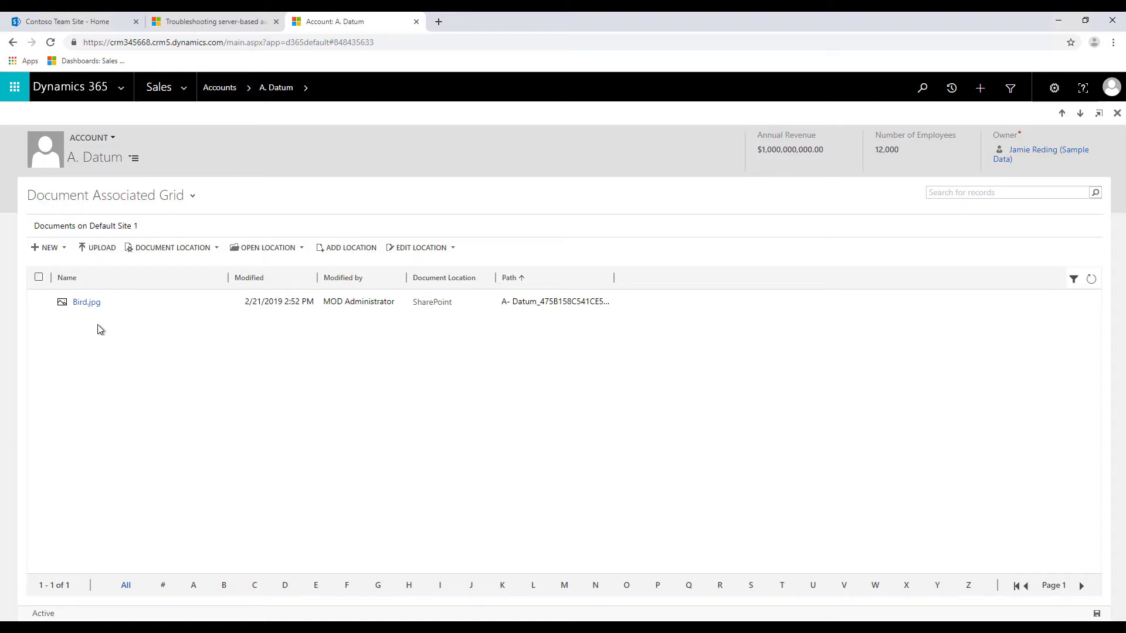
{"action": "left_click", "coordinate": [40, 279]}
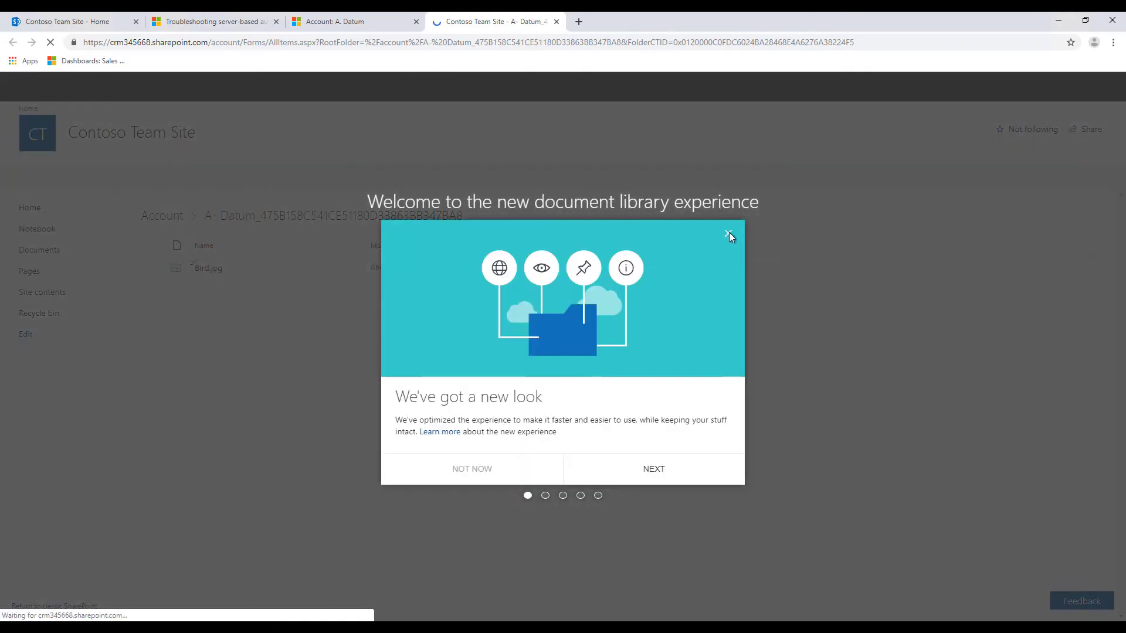
Dismiss the SharePoint welcome message and go up to the Account library holding the A. Datum folder.
{"action": "left_click", "coordinate": [728, 234]}
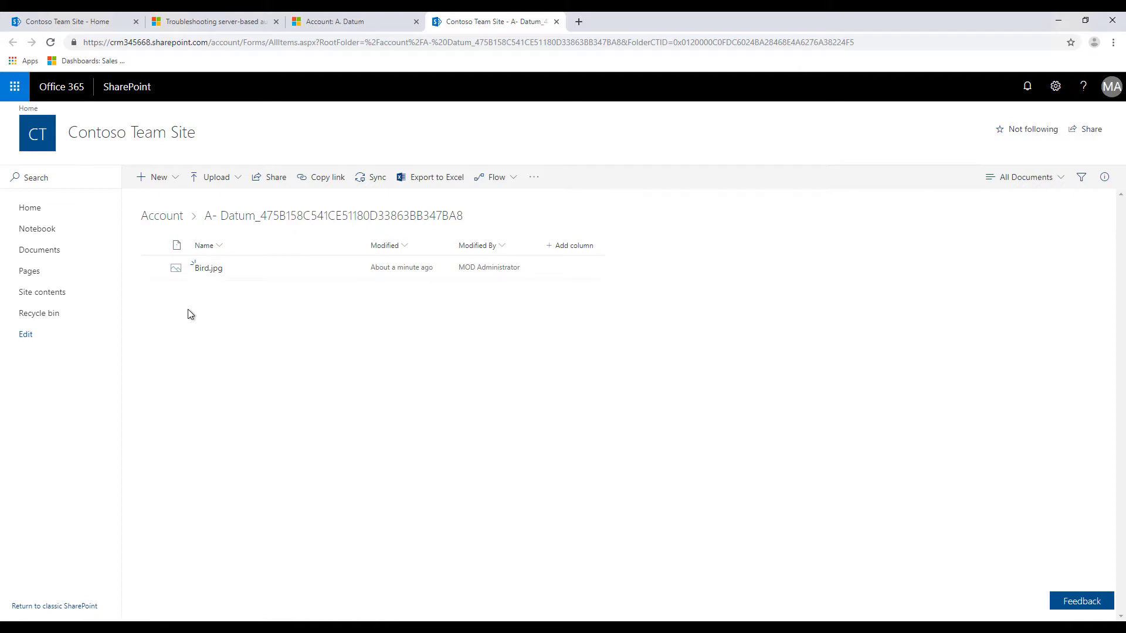
{"action": "left_click", "coordinate": [168, 216]}
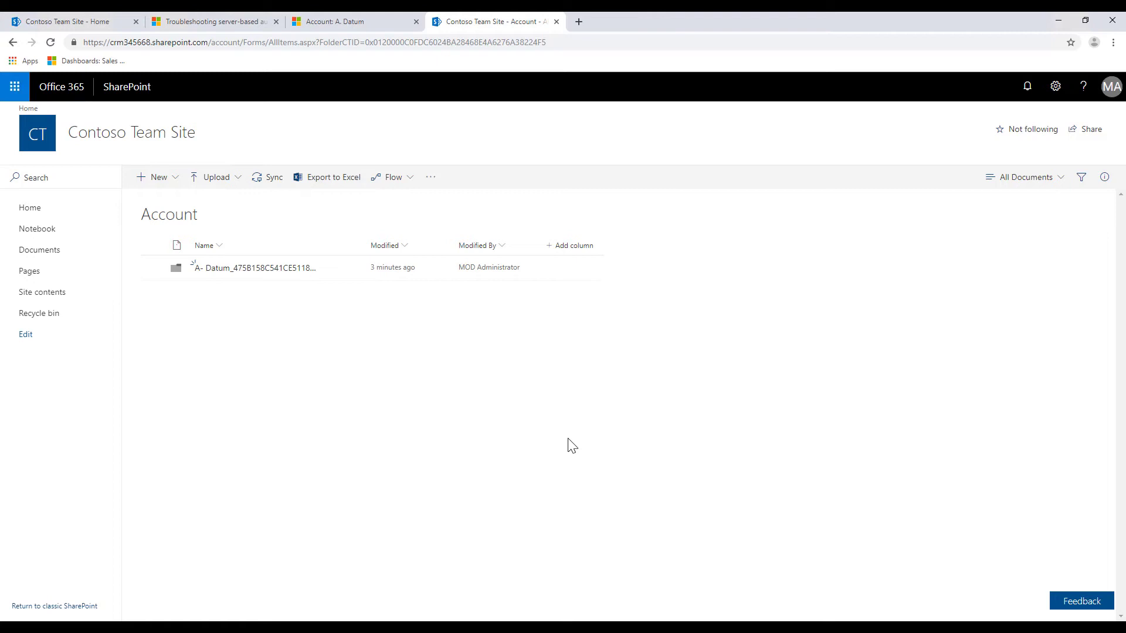
Switch back to the Account: A. Datum tab to see Bird.jpg in the documents grid.
{"action": "left_click", "coordinate": [347, 20]}
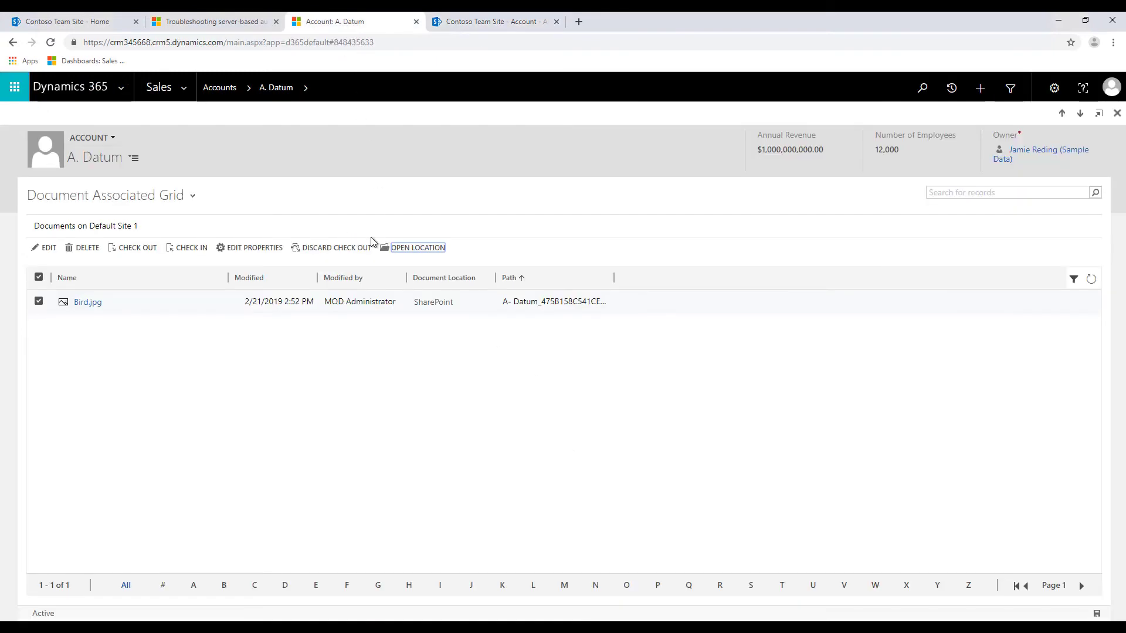